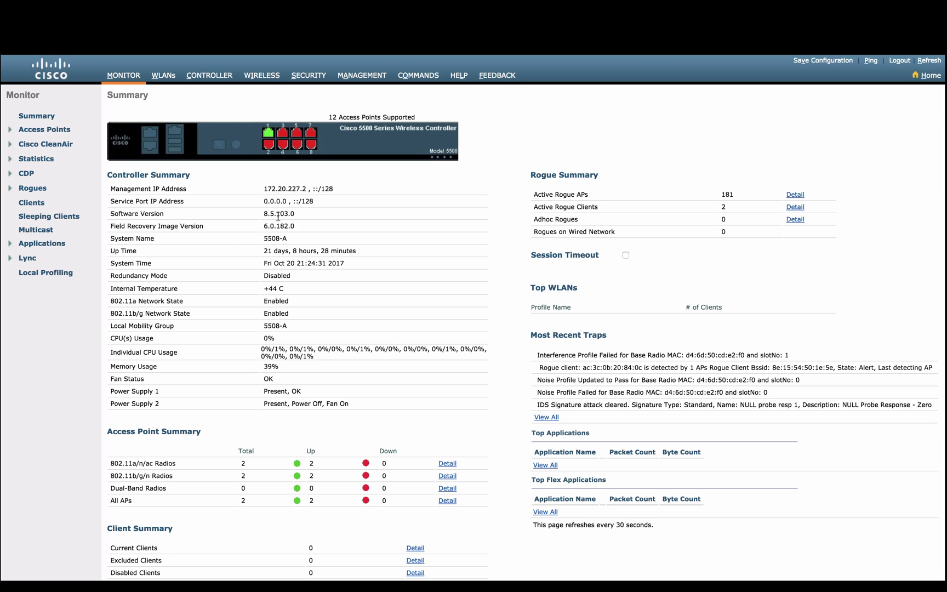
On the WLC, review the WLANs, AP groups and interfaces, ending on the empty RADIUS Authentication Servers list.
{"action": "left_click", "coordinate": [163, 75]}
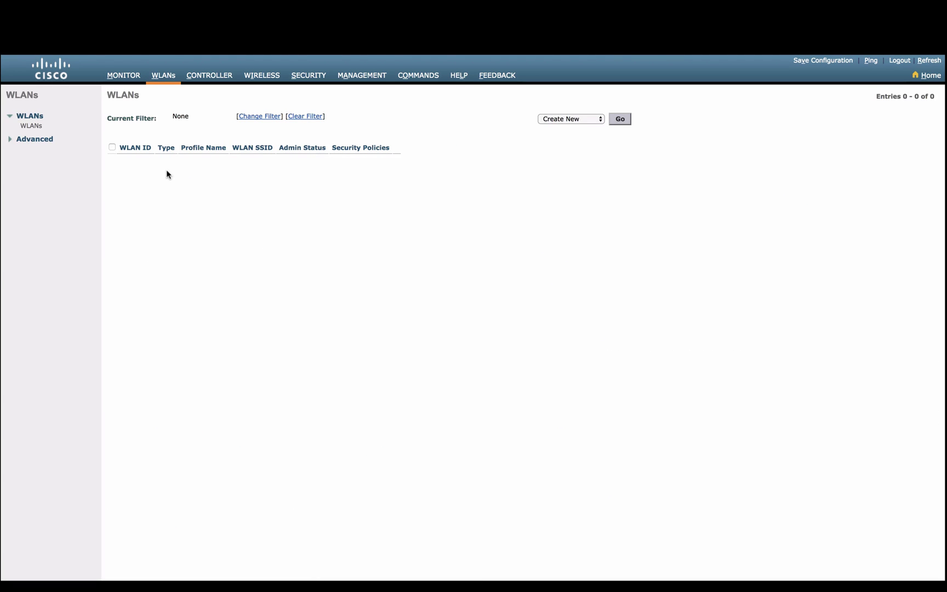
{"action": "left_click", "coordinate": [51, 141]}
{"action": "left_click", "coordinate": [44, 154]}
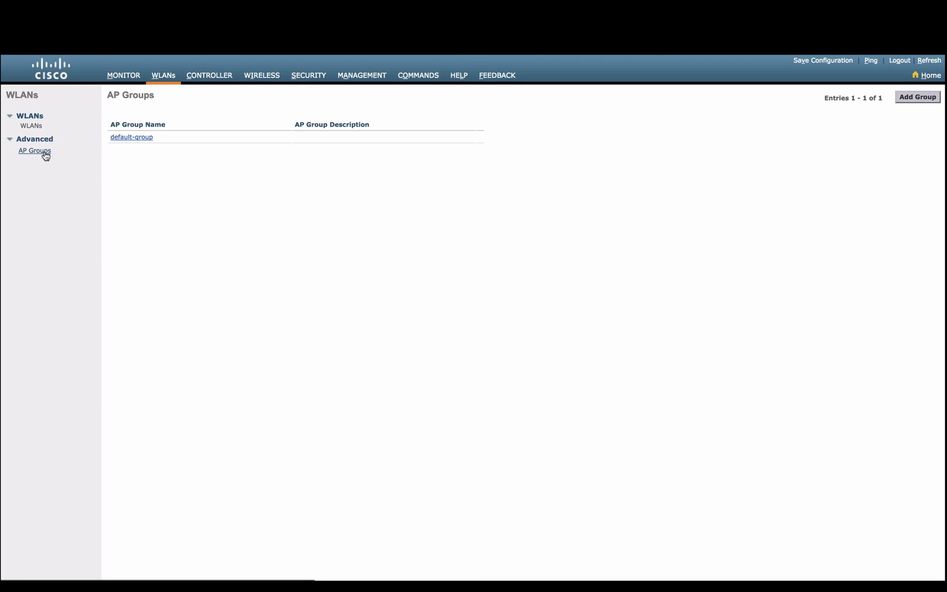
{"action": "left_click", "coordinate": [214, 76]}
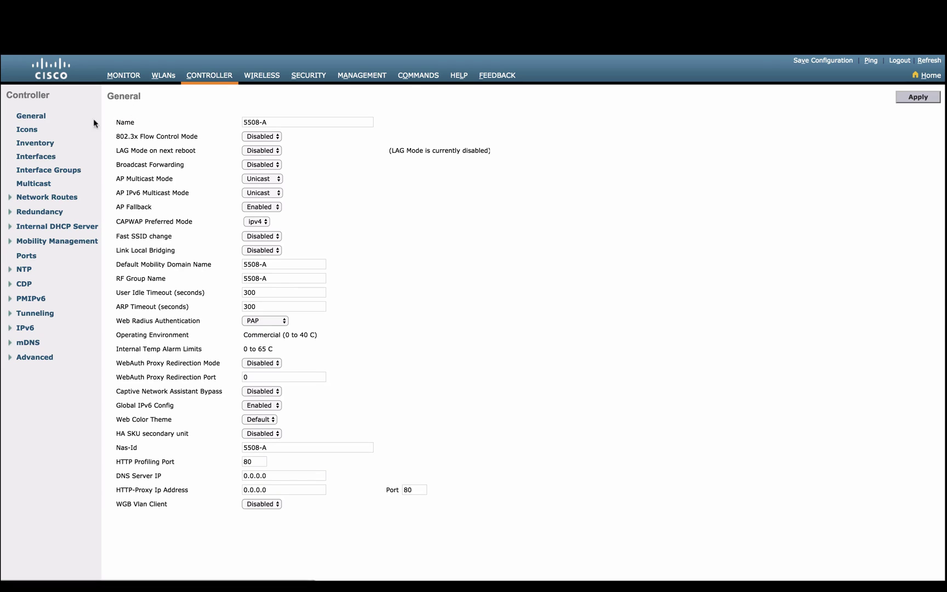
{"action": "left_click", "coordinate": [44, 157]}
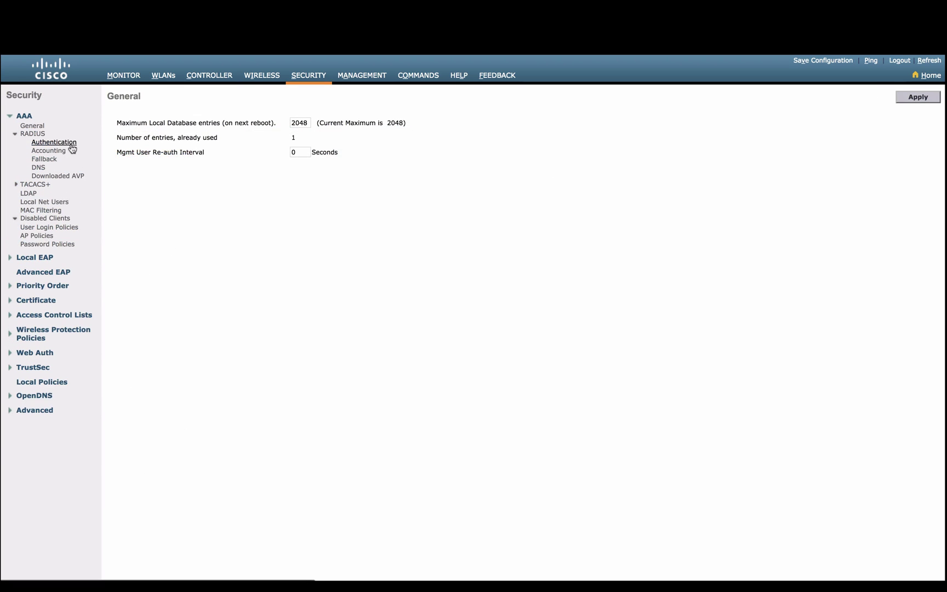
{"action": "left_click", "coordinate": [66, 145]}
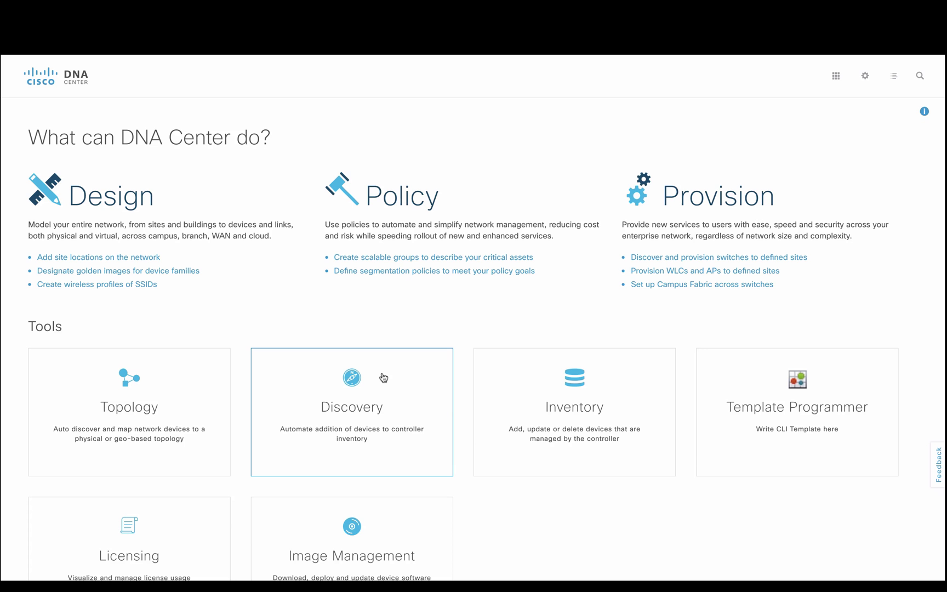
Rerun the wlc discovery and view the one device it found.
{"action": "left_click", "coordinate": [376, 387]}
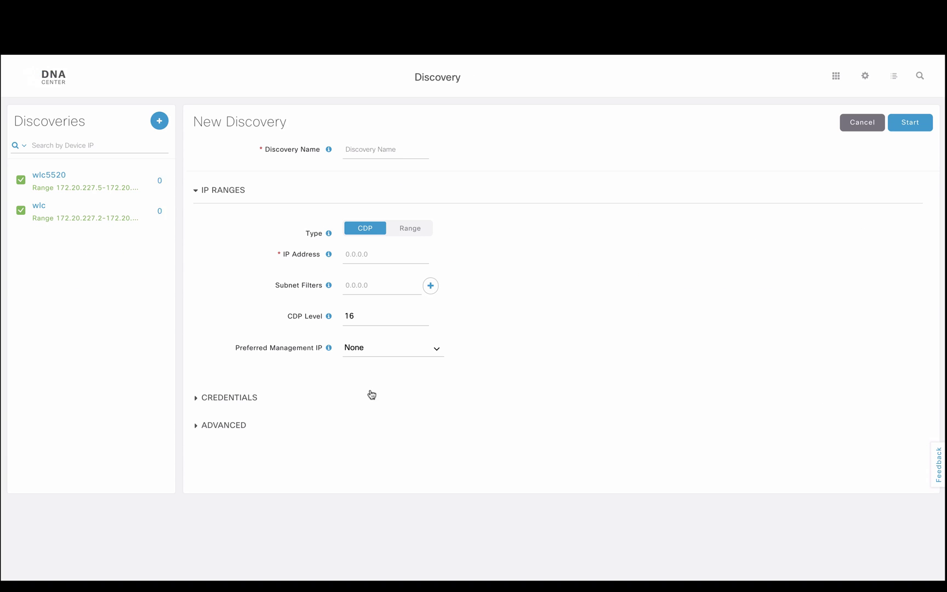
{"action": "left_click", "coordinate": [131, 212]}
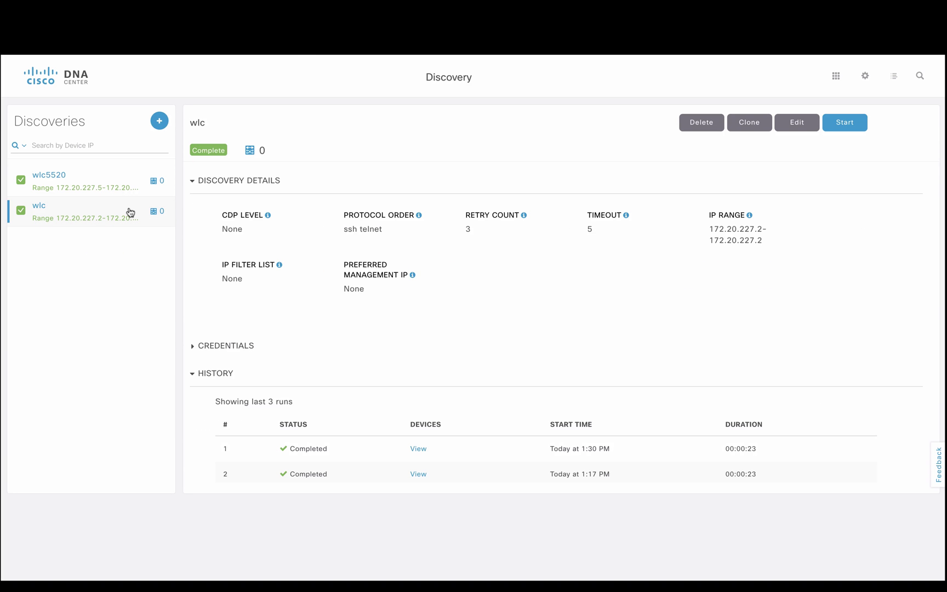
{"action": "left_click", "coordinate": [845, 123]}
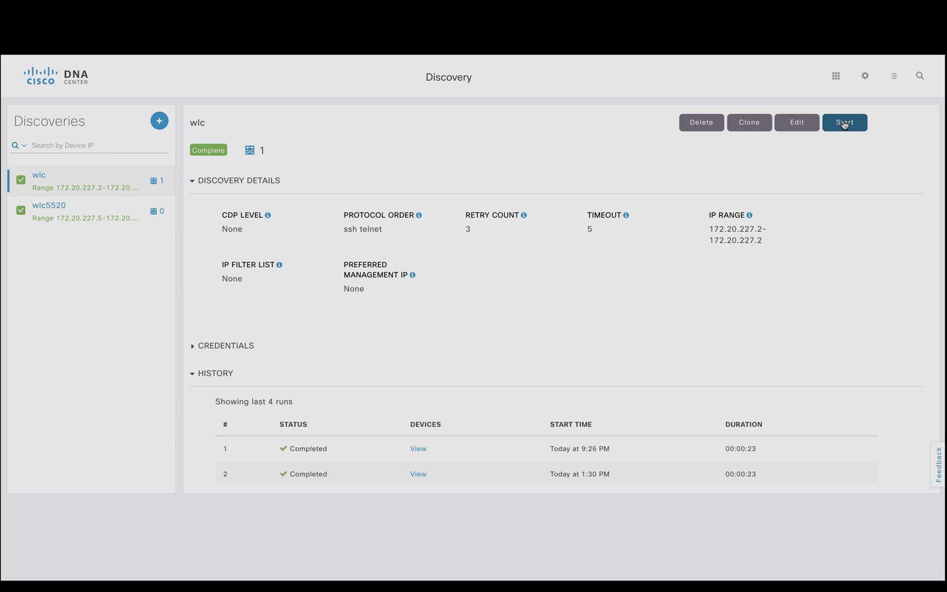
{"action": "left_click", "coordinate": [419, 451]}
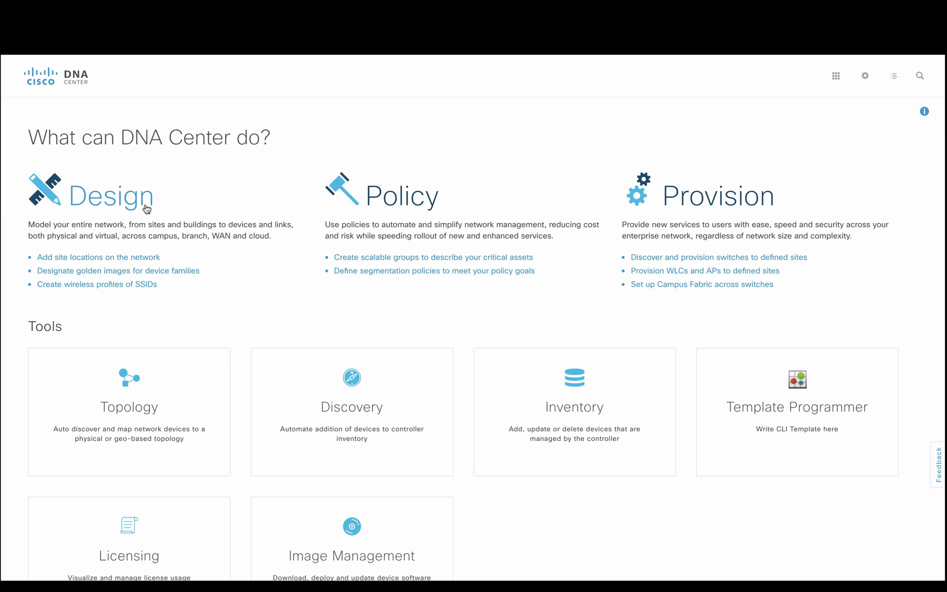
In Design, expand USA > San Jose and buildings SJC05, SJC10, SJC14, then open floor SJC14-F1.
{"action": "left_click", "coordinate": [147, 206]}
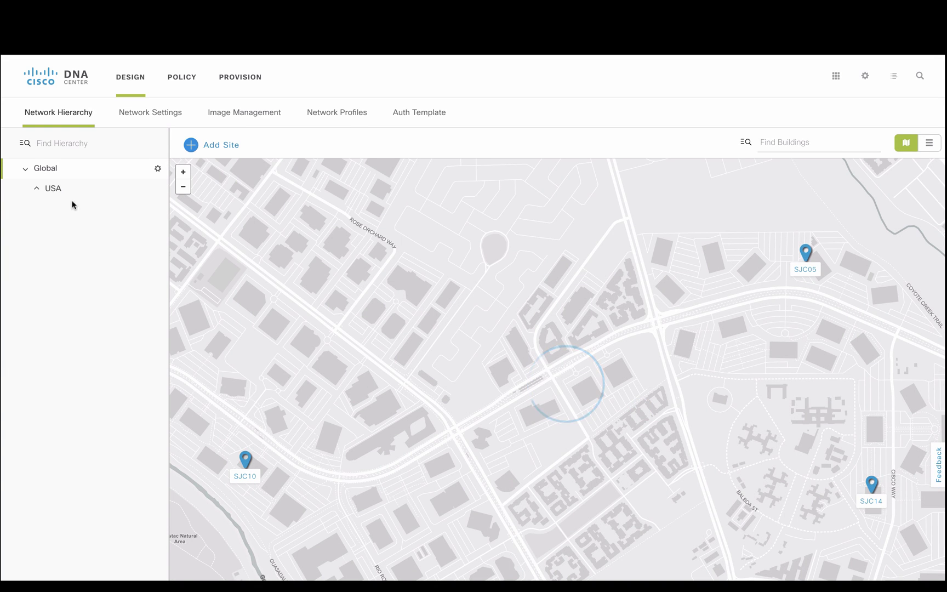
{"action": "left_click", "coordinate": [38, 189]}
{"action": "left_click", "coordinate": [49, 210]}
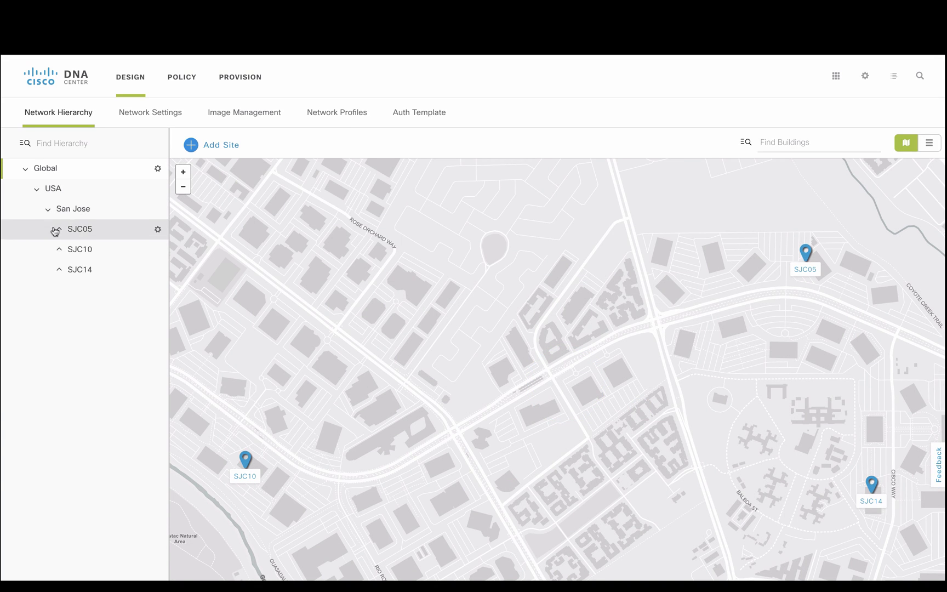
{"action": "left_click", "coordinate": [60, 228]}
{"action": "left_click", "coordinate": [60, 269]}
{"action": "left_click", "coordinate": [59, 310]}
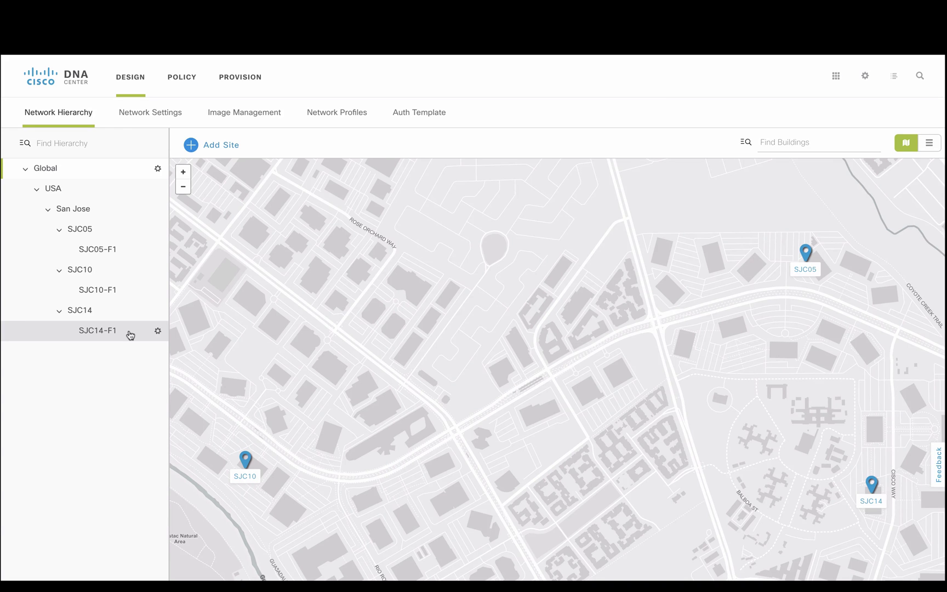
{"action": "left_click", "coordinate": [130, 335]}
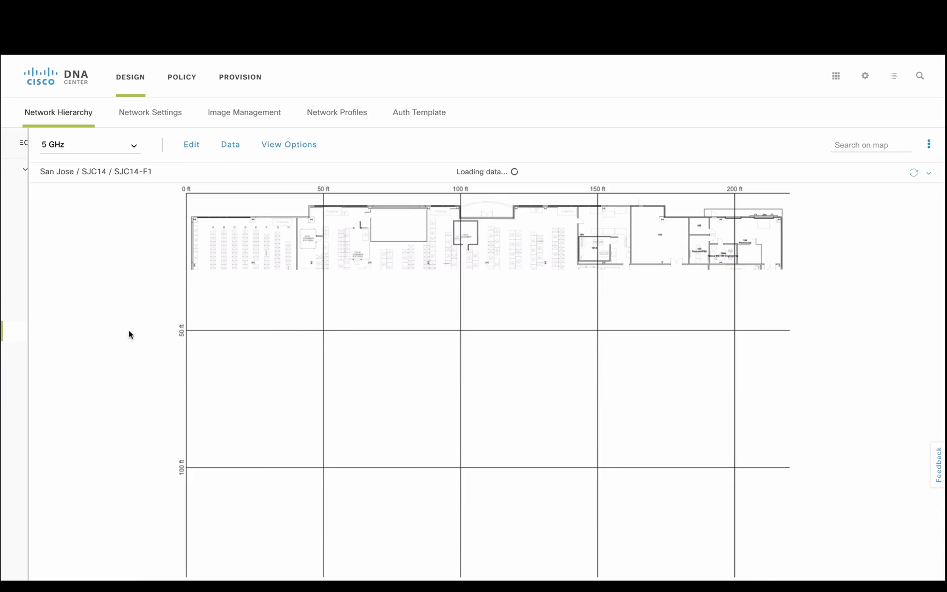
Open the global Network Settings and scroll through the Network tab.
{"action": "left_click", "coordinate": [156, 117]}
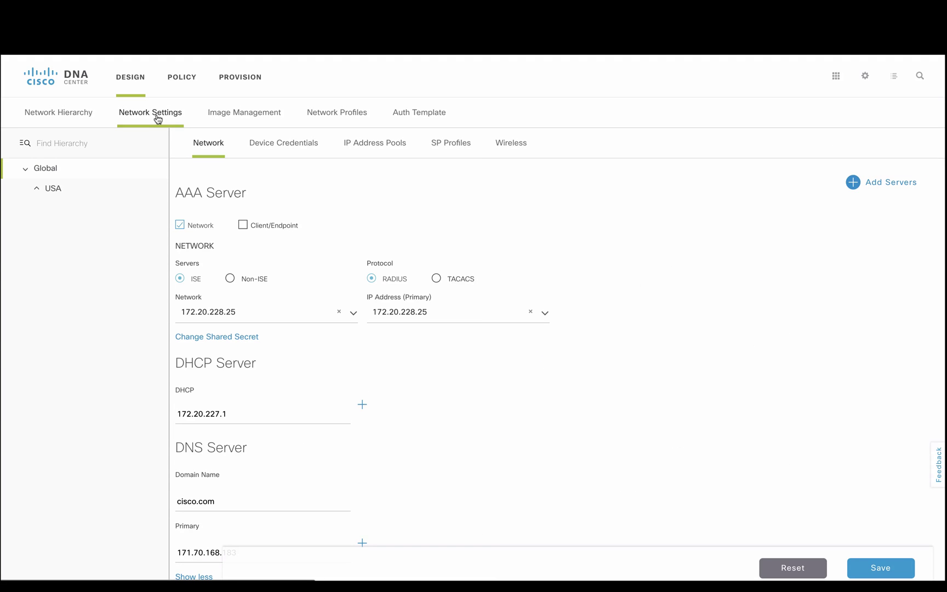
{"action": "scroll", "coordinate": [285, 356], "scroll_direction": "down", "scroll_amount": 5}
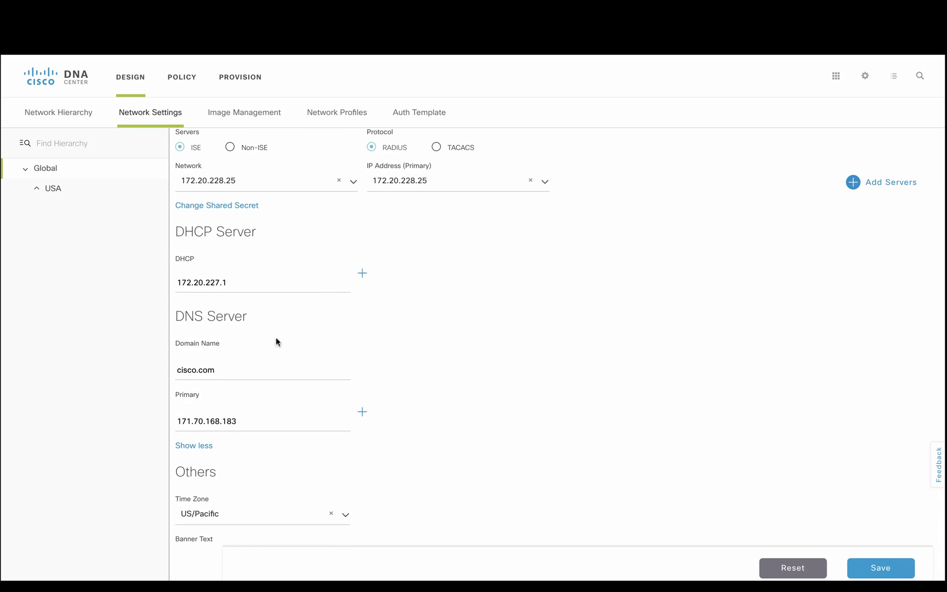
{"action": "scroll", "coordinate": [276, 338], "scroll_direction": "up", "scroll_amount": 5}
Review the Wireless settings: no enterprise or guest SSIDs, RF profiles HIGH, LOW and TYPICAL.
{"action": "left_click", "coordinate": [505, 147]}
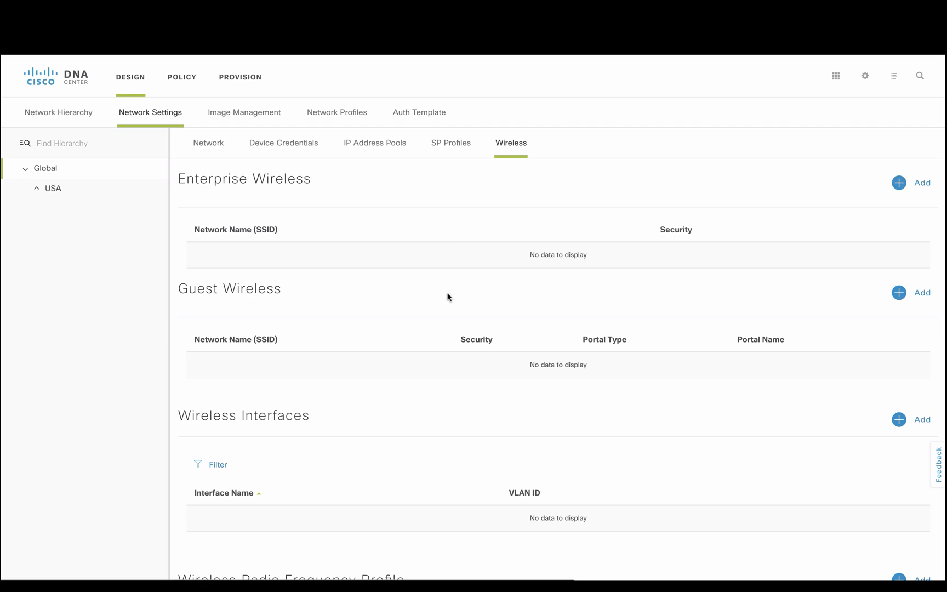
{"action": "scroll", "coordinate": [479, 402], "scroll_direction": "down", "scroll_amount": 1}
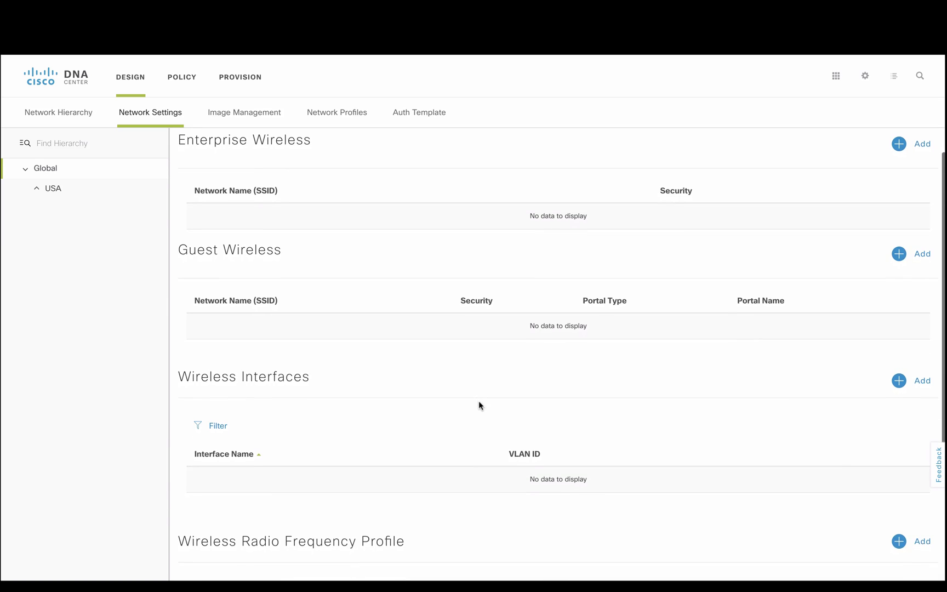
{"action": "scroll", "coordinate": [479, 403], "scroll_direction": "down", "scroll_amount": 2}
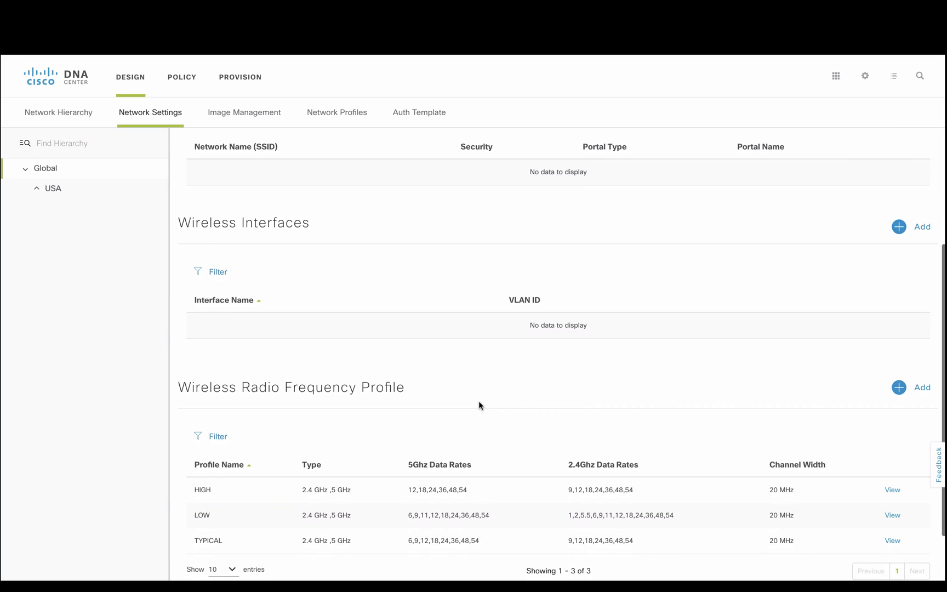
{"action": "scroll", "coordinate": [479, 404], "scroll_direction": "up", "scroll_amount": 2}
{"action": "scroll", "coordinate": [478, 401], "scroll_direction": "up", "scroll_amount": 1}
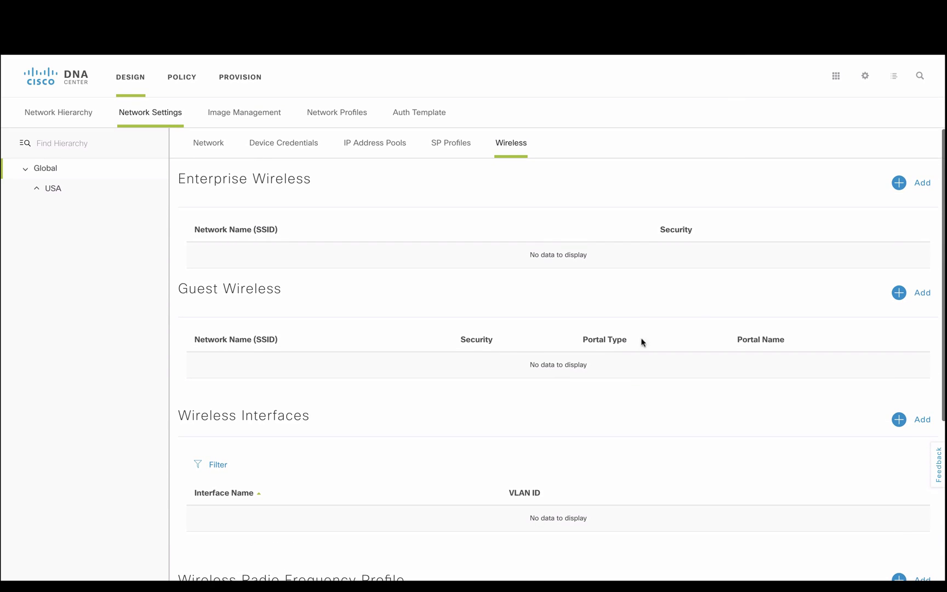
Start a new enterprise wireless network with SSID name 'corpSSID'.
{"action": "left_click", "coordinate": [913, 188]}
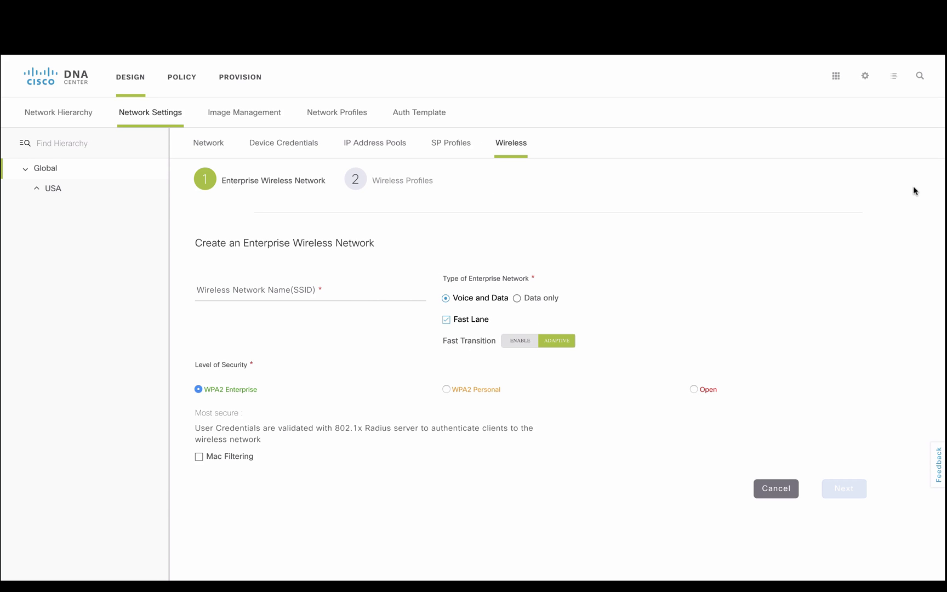
{"action": "left_click", "coordinate": [351, 296]}
{"action": "type", "text": "co"}
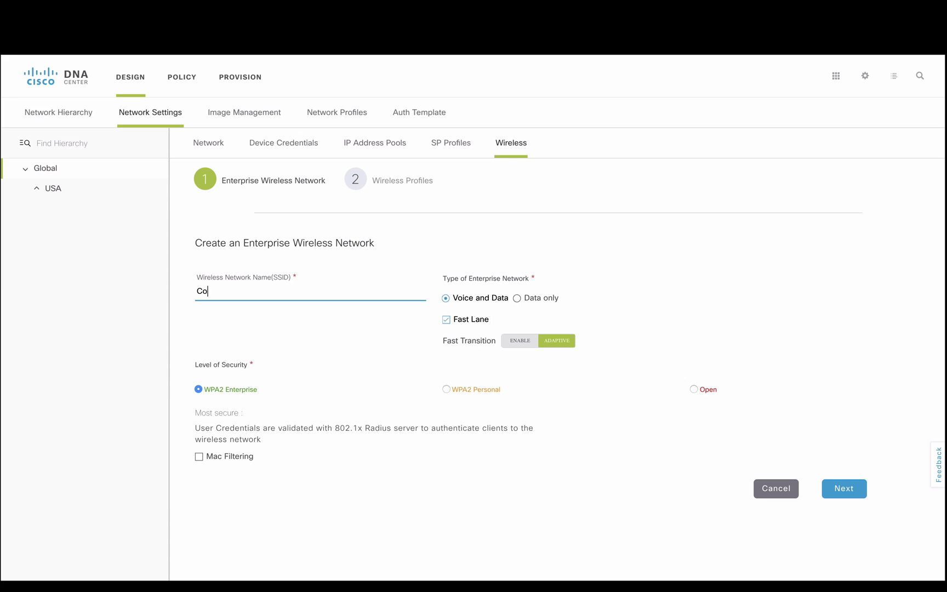
{"action": "type", "text": "rpSSID"}
Create a non-fabric wireless profile named SanJoseProfile.
{"action": "left_click", "coordinate": [835, 488]}
{"action": "left_click", "coordinate": [328, 232]}
{"action": "type", "text": "Sa"}
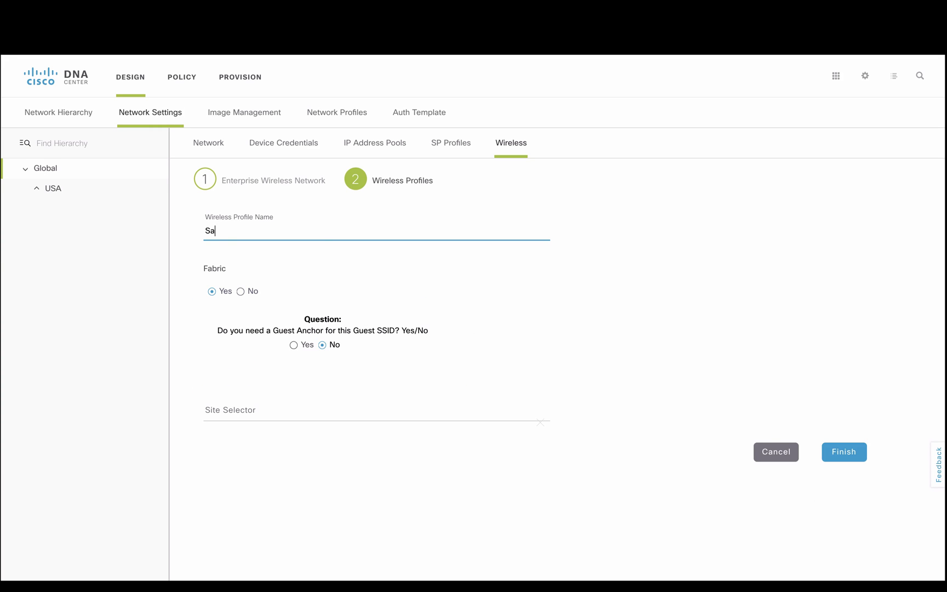
{"action": "type", "text": "nJoseProfile"}
{"action": "left_click", "coordinate": [240, 291]}
Assign site San Jose to the profile and map CorpSSID to interface CorpVLAN10.
{"action": "left_click", "coordinate": [263, 412]}
{"action": "type", "text": "San"}
{"action": "left_click", "coordinate": [266, 439]}
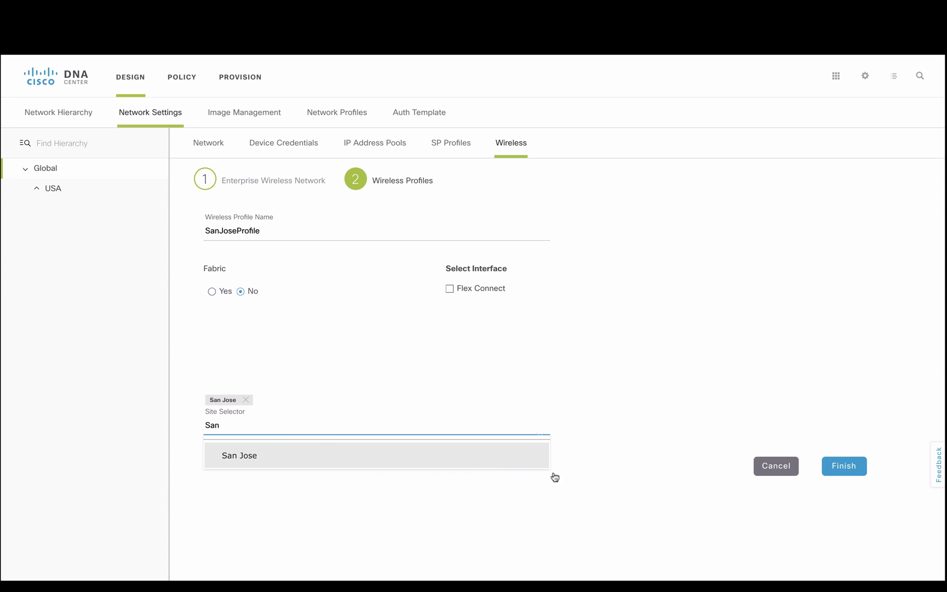
{"action": "left_click", "coordinate": [866, 465]}
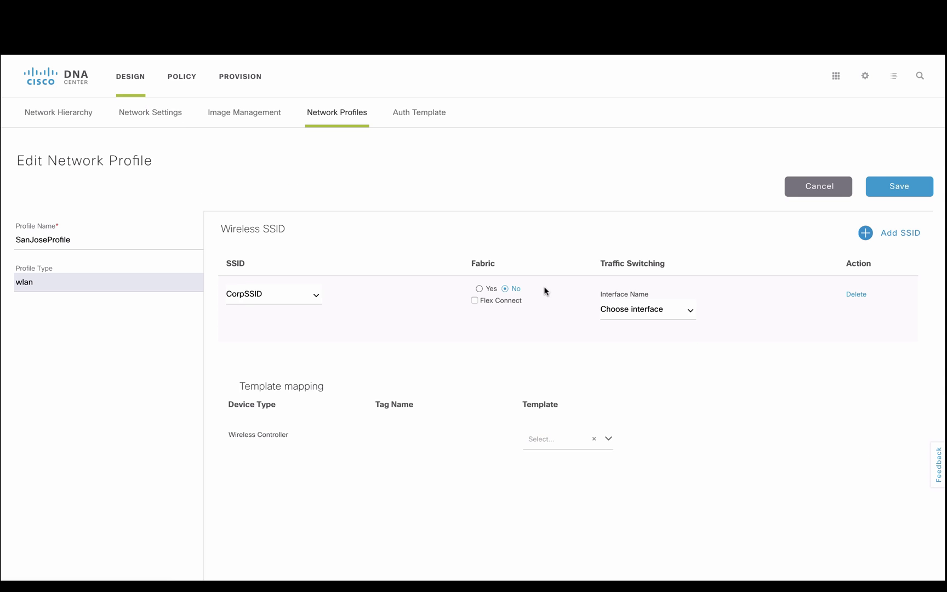
{"action": "left_click", "coordinate": [690, 310]}
{"action": "left_click", "coordinate": [653, 360]}
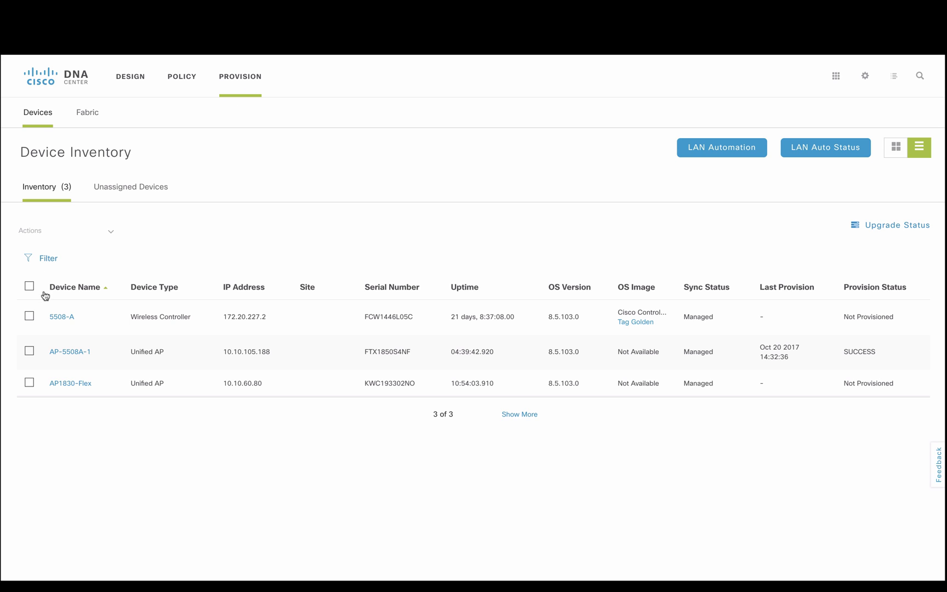
Start provisioning controller 5508-A and assign it to site SJC14.
{"action": "left_click", "coordinate": [29, 316]}
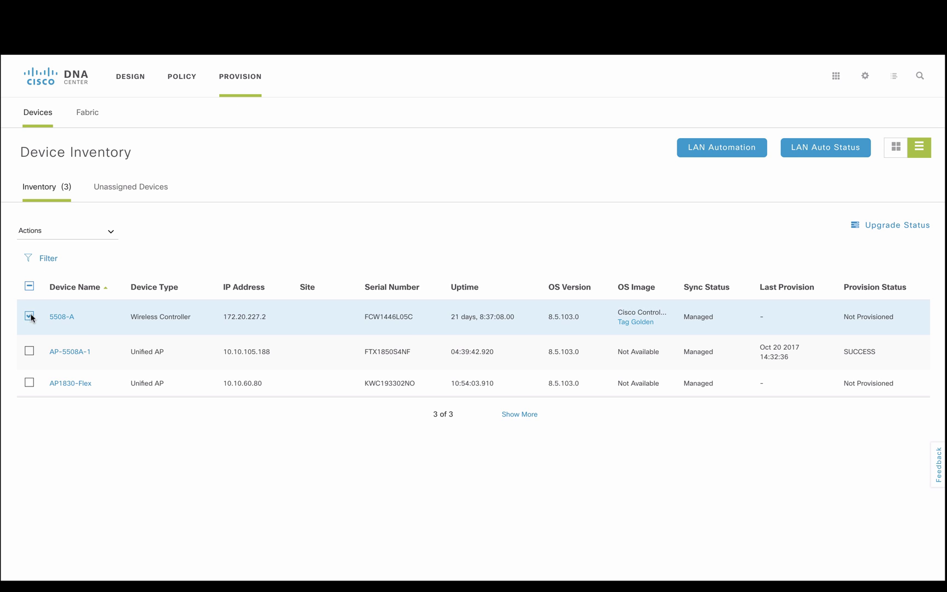
{"action": "left_click", "coordinate": [112, 241]}
{"action": "left_click", "coordinate": [97, 277]}
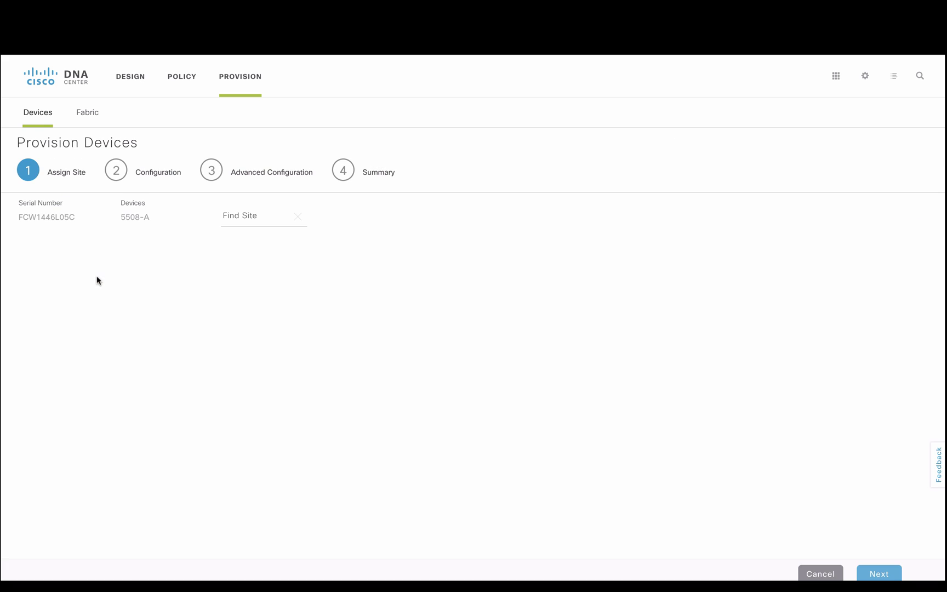
{"action": "left_click", "coordinate": [242, 222]}
{"action": "type", "text": "14"}
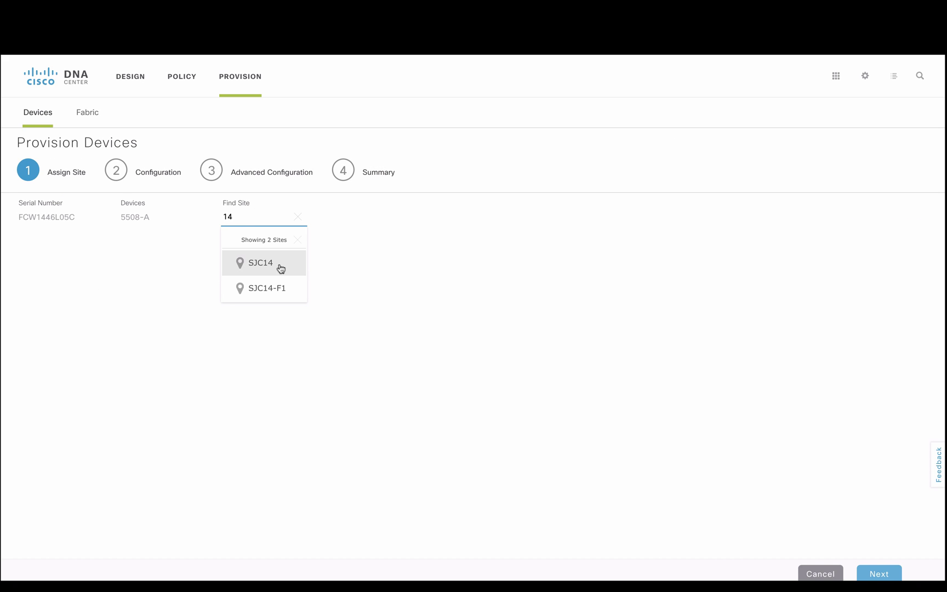
{"action": "left_click", "coordinate": [279, 263]}
{"action": "left_click", "coordinate": [872, 574]}
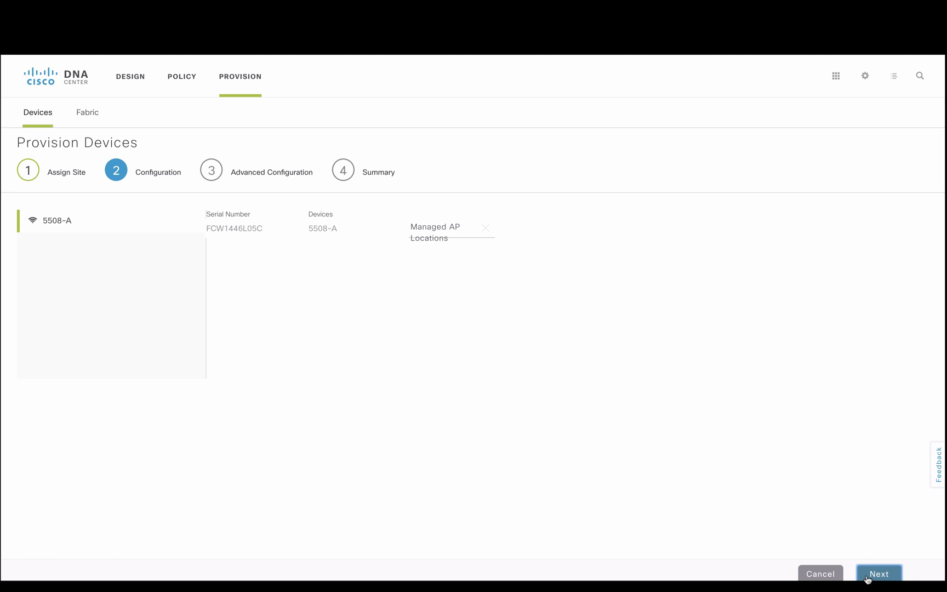
Add SJC14-F1 as a managed AP location for the controller.
{"action": "left_click", "coordinate": [451, 228]}
{"action": "type", "text": "14"}
{"action": "left_click", "coordinate": [485, 304]}
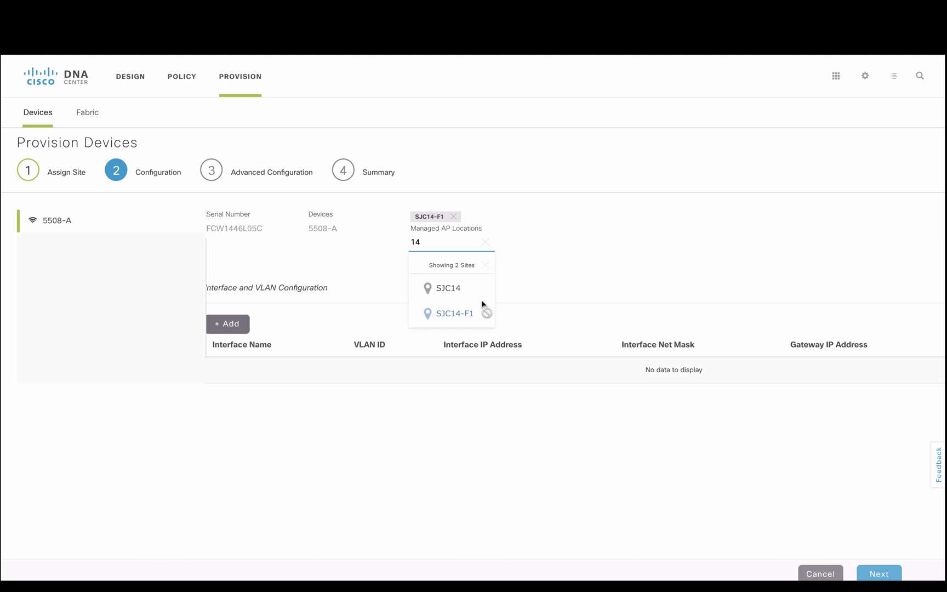
{"action": "left_click", "coordinate": [592, 263]}
Configure the CorpVLAN10 interface with netmask /24, gateway 10.10.10.1 and LAG/port 1.
{"action": "left_click", "coordinate": [245, 332]}
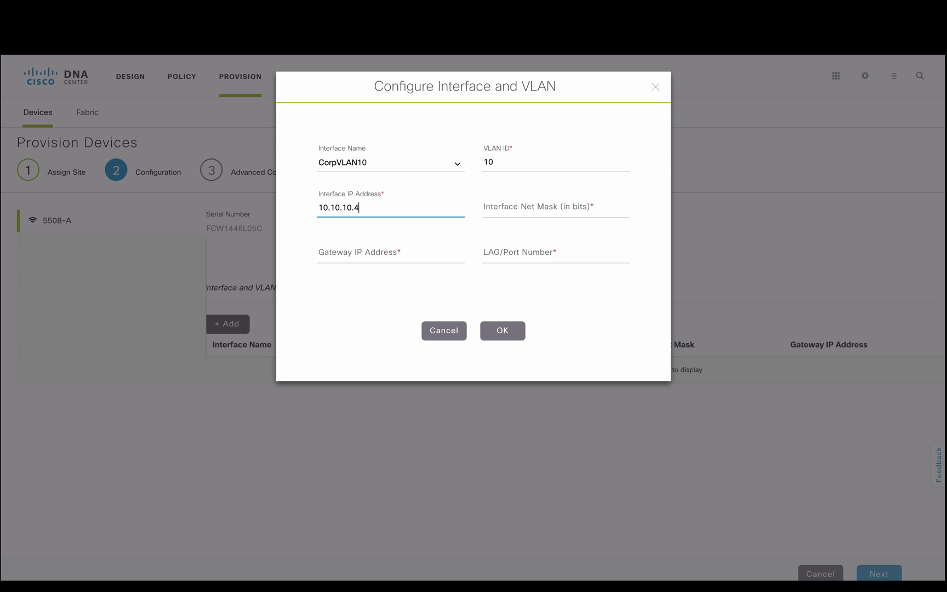
{"action": "key", "text": "Tab"}
{"action": "type", "text": "24"}
{"action": "key", "text": "Tab"}
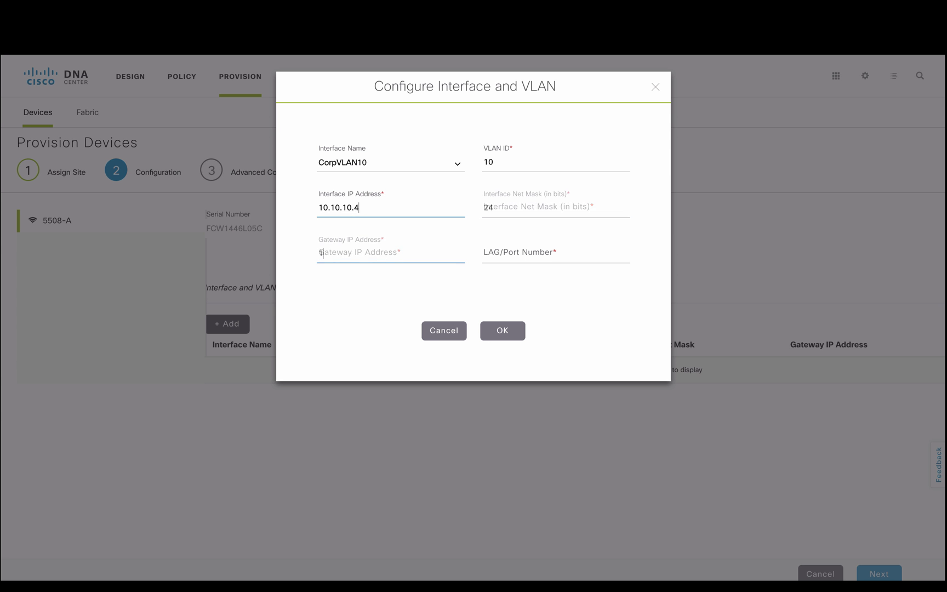
{"action": "type", "text": "10.10.10.1"}
{"action": "left_click", "coordinate": [483, 262]}
{"action": "type", "text": "1"}
{"action": "left_click", "coordinate": [510, 334]}
Deploy the provisioning now and refresh the inventory until 5508-A shows SUCCESS.
{"action": "left_click", "coordinate": [871, 573]}
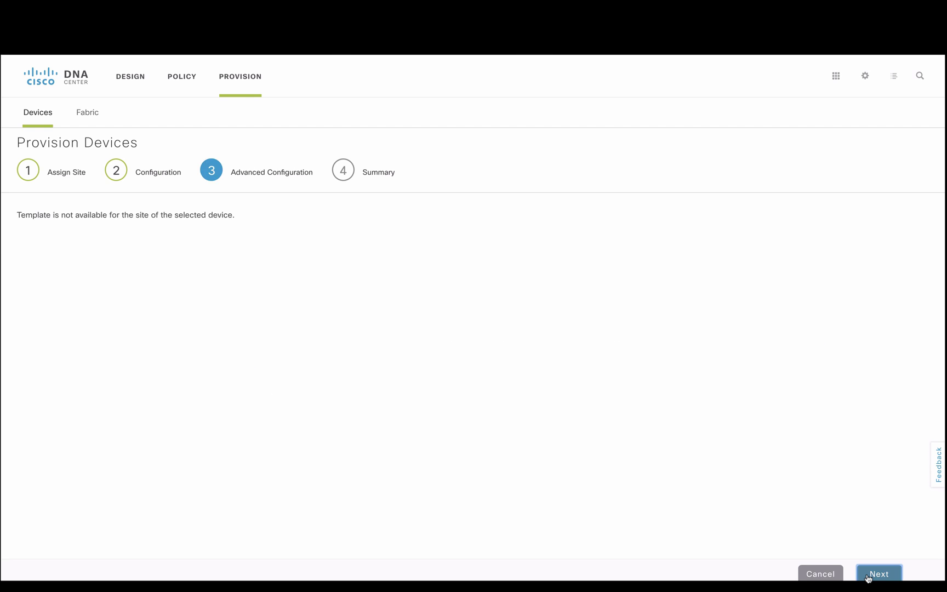
{"action": "left_click", "coordinate": [871, 573]}
{"action": "scroll", "coordinate": [609, 398], "scroll_direction": "down", "scroll_amount": 2}
{"action": "scroll", "coordinate": [609, 398], "scroll_direction": "down", "scroll_amount": 2}
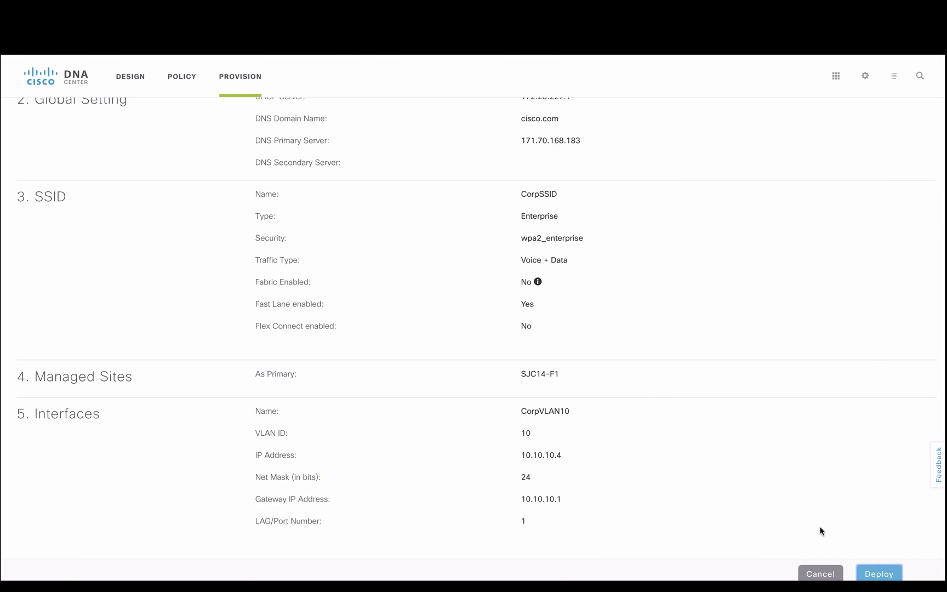
{"action": "left_click", "coordinate": [883, 573]}
{"action": "left_click", "coordinate": [847, 377]}
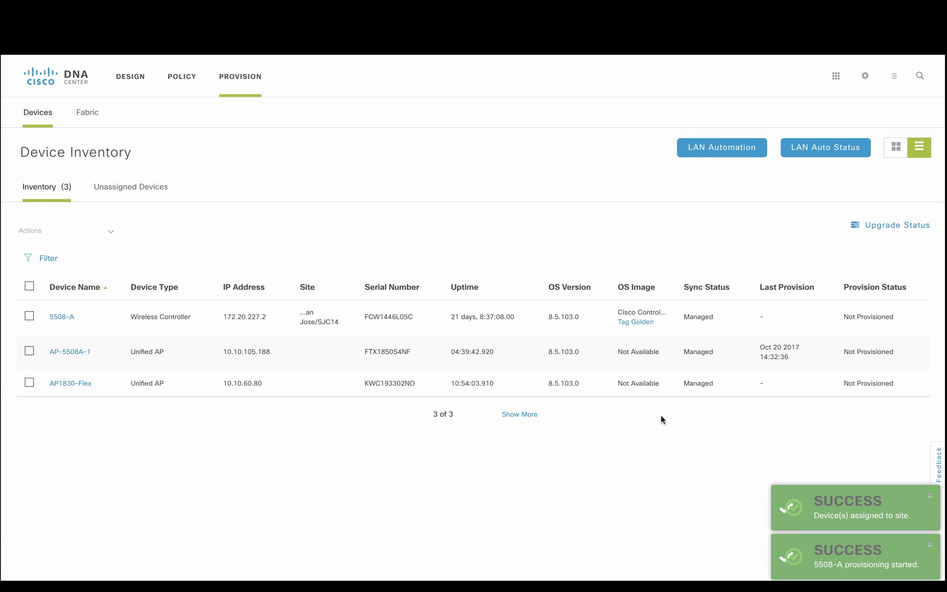
{"action": "left_click", "coordinate": [44, 48]}
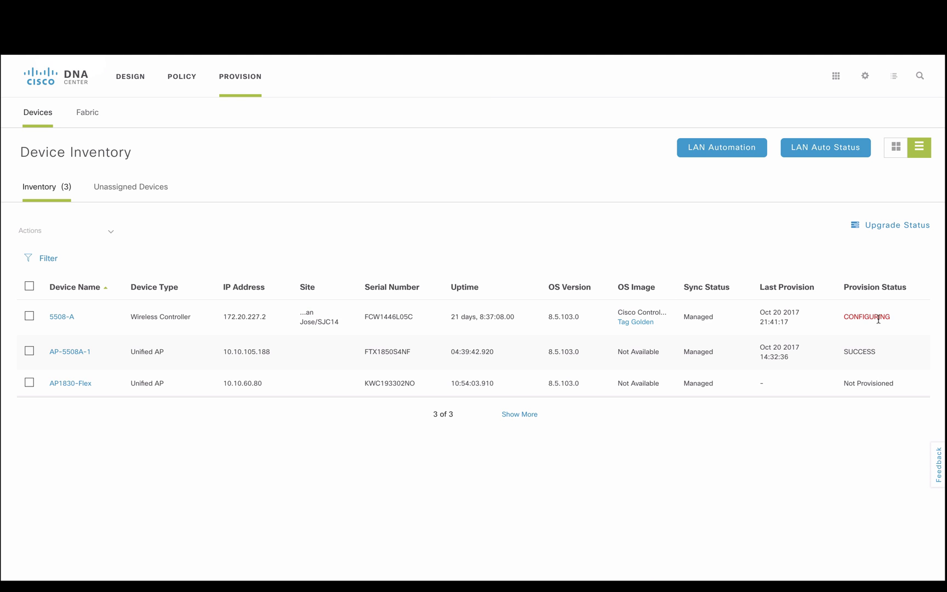
{"action": "left_click", "coordinate": [44, 47]}
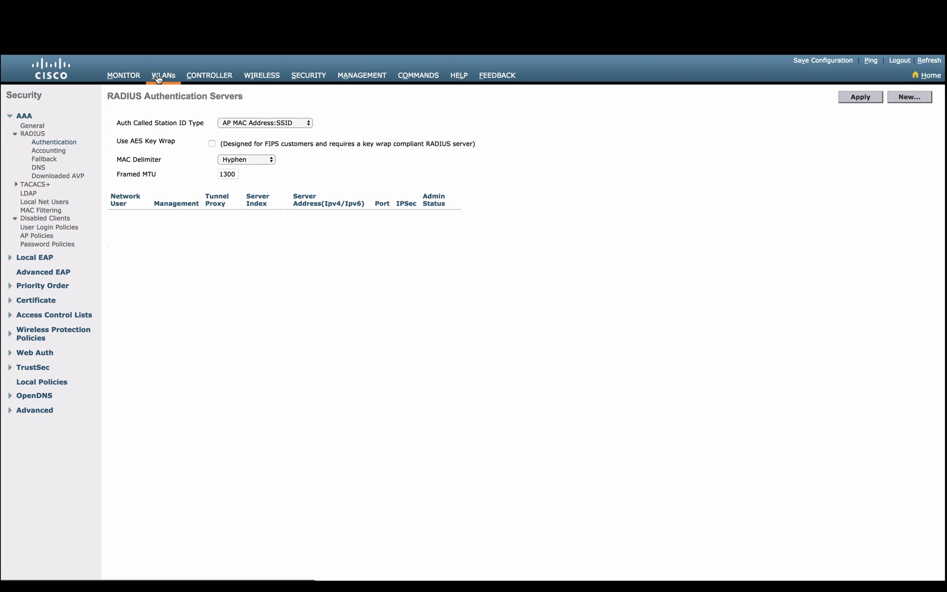
Inspect WLAN 17 CorpSSID's General, Security and QoS settings on the controller.
{"action": "left_click", "coordinate": [163, 75]}
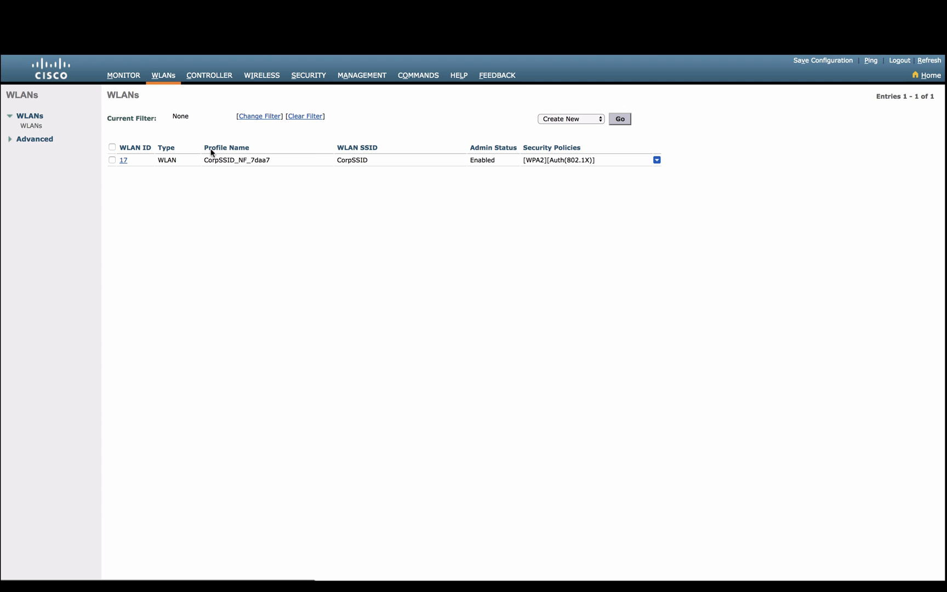
{"action": "left_click", "coordinate": [124, 160]}
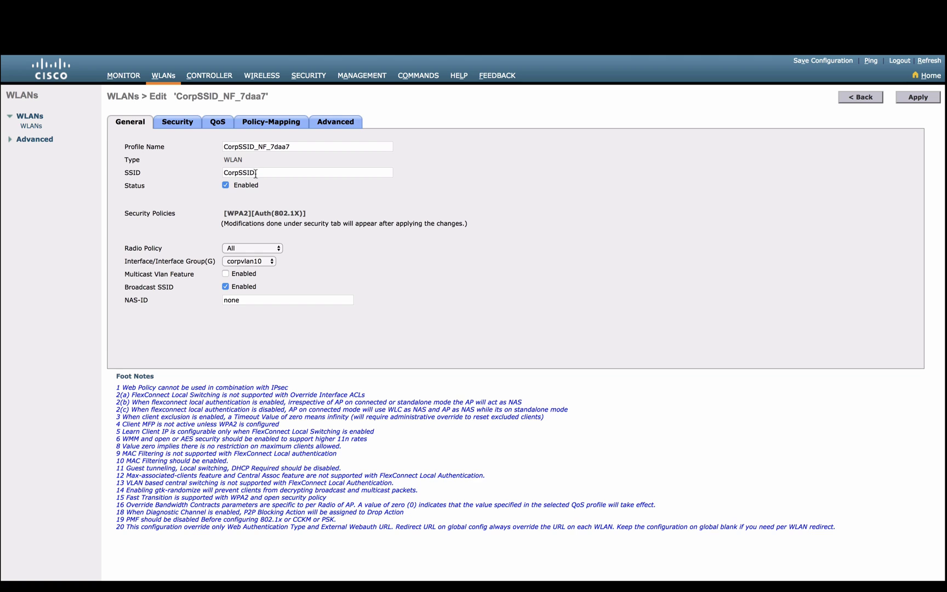
{"action": "left_click", "coordinate": [178, 124]}
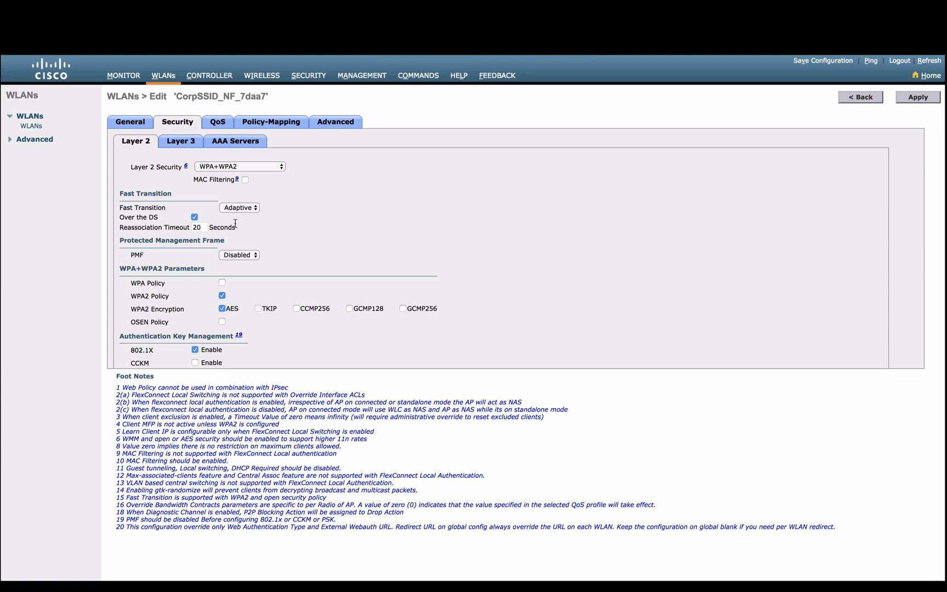
{"action": "left_click", "coordinate": [217, 123]}
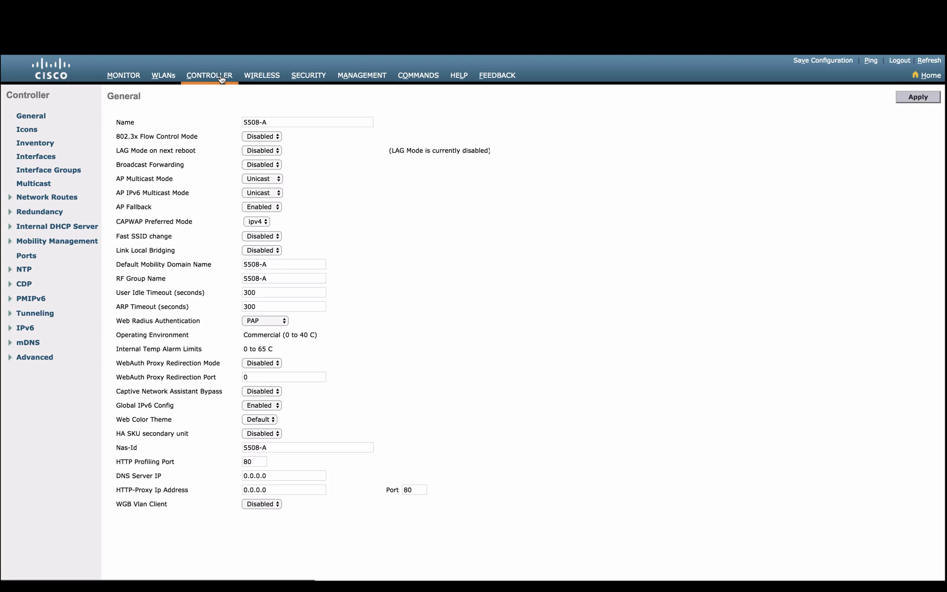
Check the corpvlan10 interface, then the RADIUS authentication servers list.
{"action": "left_click", "coordinate": [36, 156]}
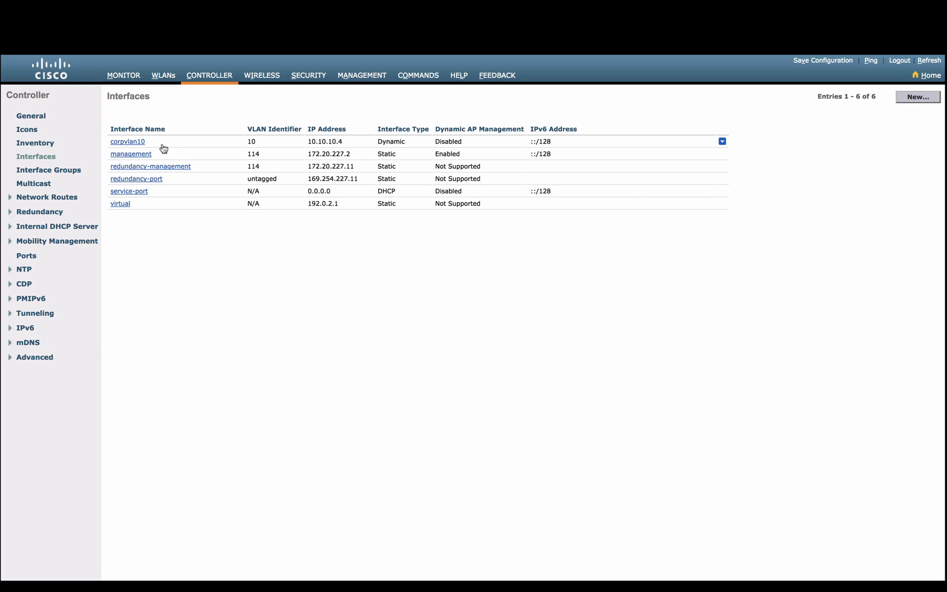
{"action": "left_click", "coordinate": [309, 75]}
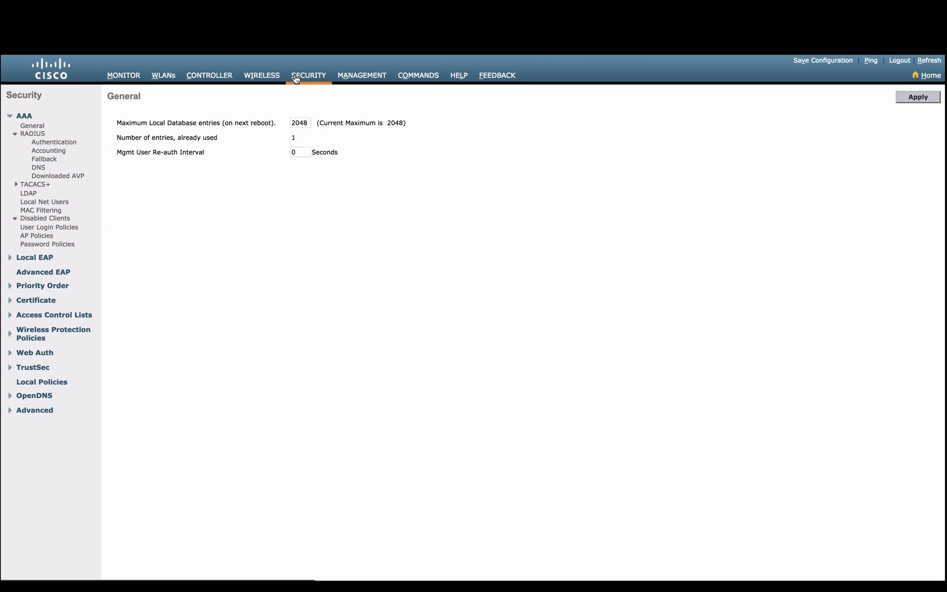
{"action": "left_click", "coordinate": [61, 143]}
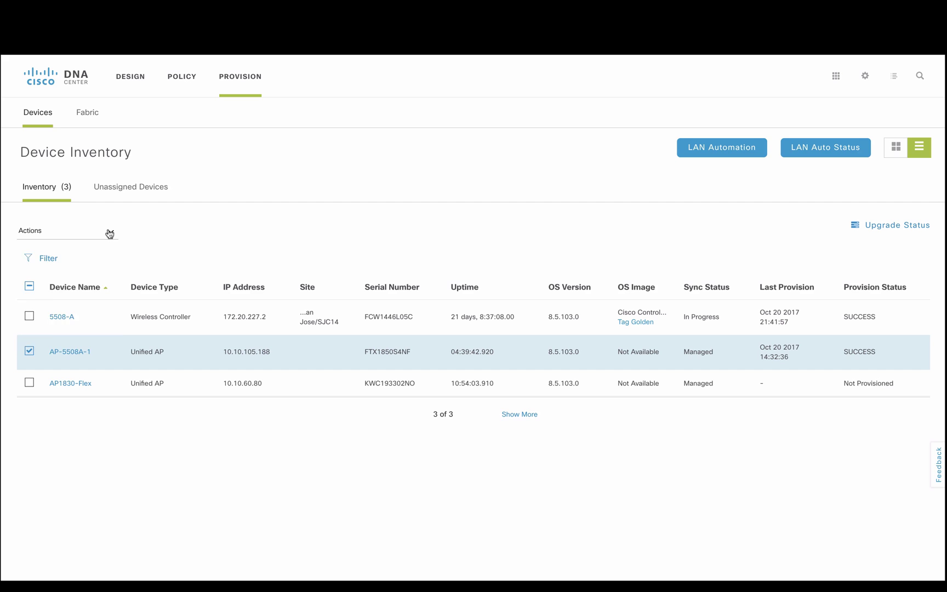
Provision AP-5508A-1 to site SJC14-F1 and list its RF profile options LOW, HIGH, TYPICAL.
{"action": "left_click", "coordinate": [108, 232]}
{"action": "left_click", "coordinate": [93, 283]}
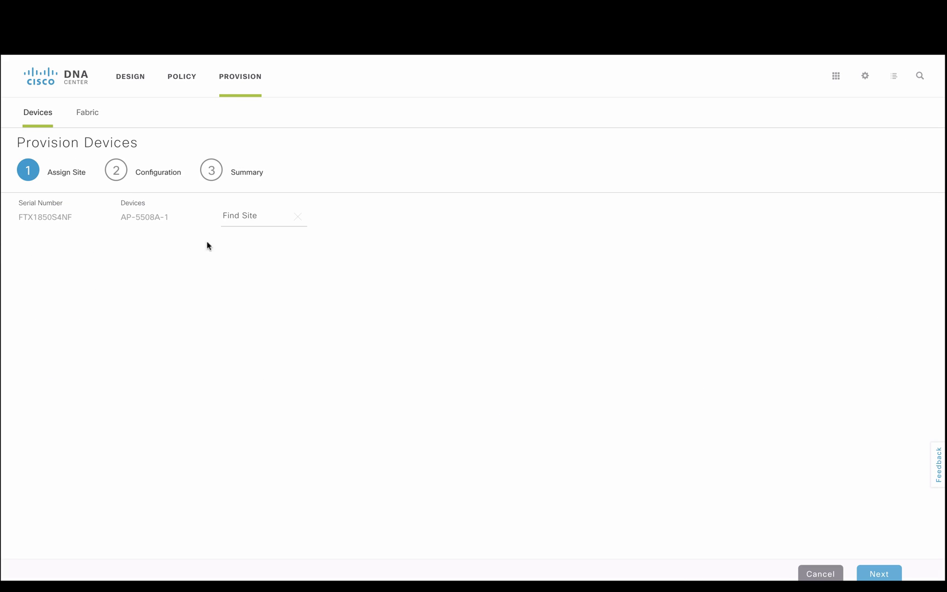
{"action": "left_click", "coordinate": [241, 214]}
{"action": "type", "text": "SJ"}
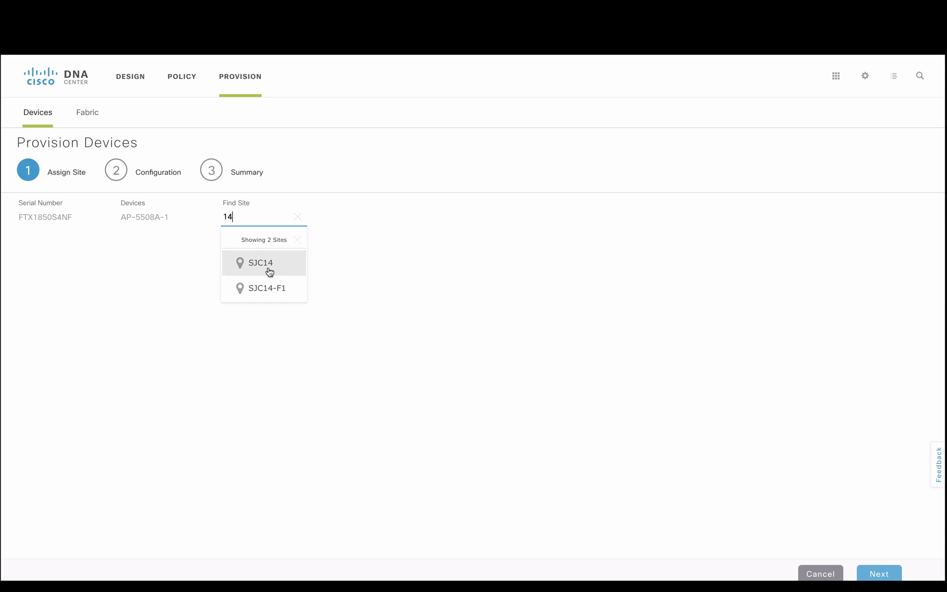
{"action": "left_click", "coordinate": [285, 288]}
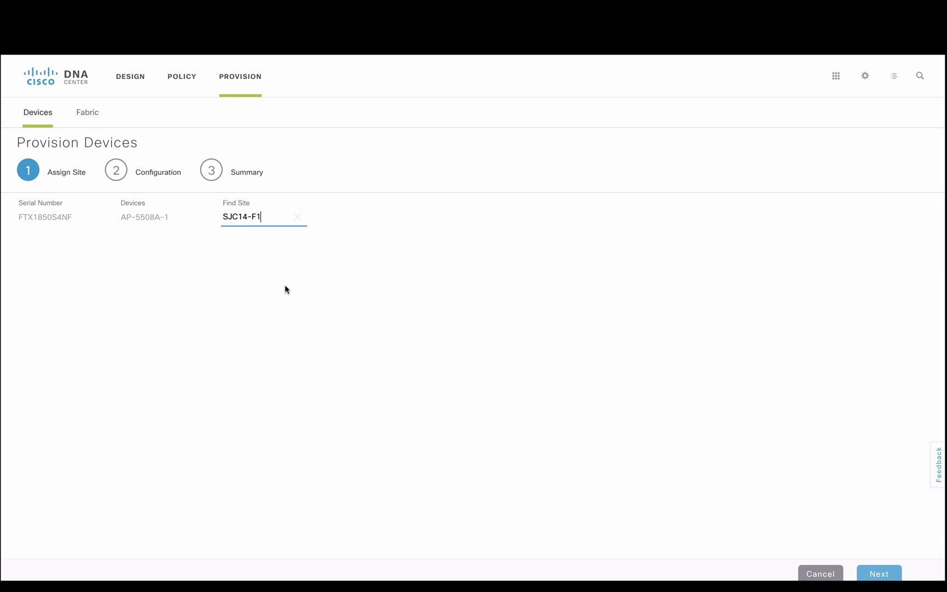
{"action": "left_click", "coordinate": [864, 574]}
{"action": "left_click", "coordinate": [360, 232]}
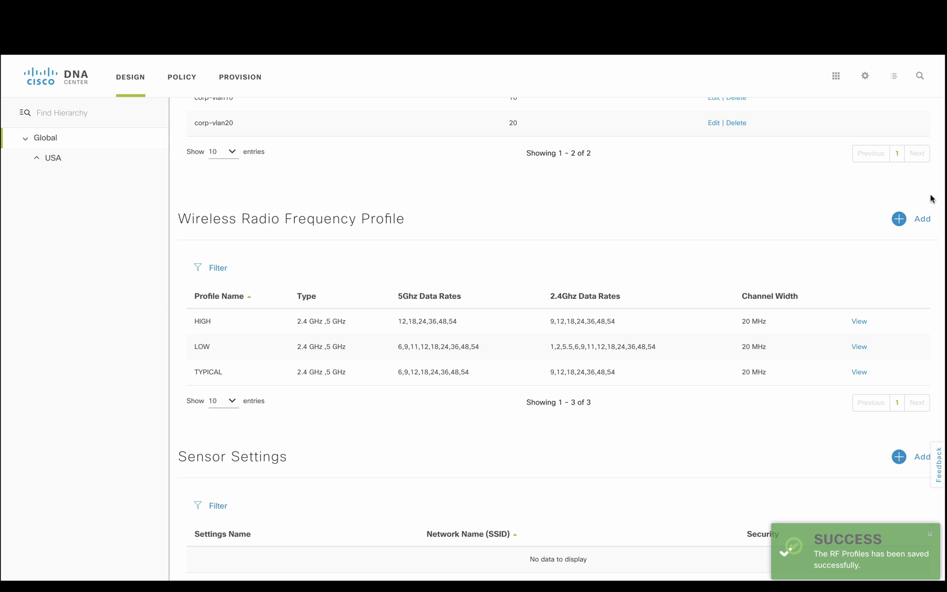
Create RF profile RF_ConferenceRooms with a Custom 2.4 GHz parent and RX SOP High.
{"action": "left_click", "coordinate": [931, 215]}
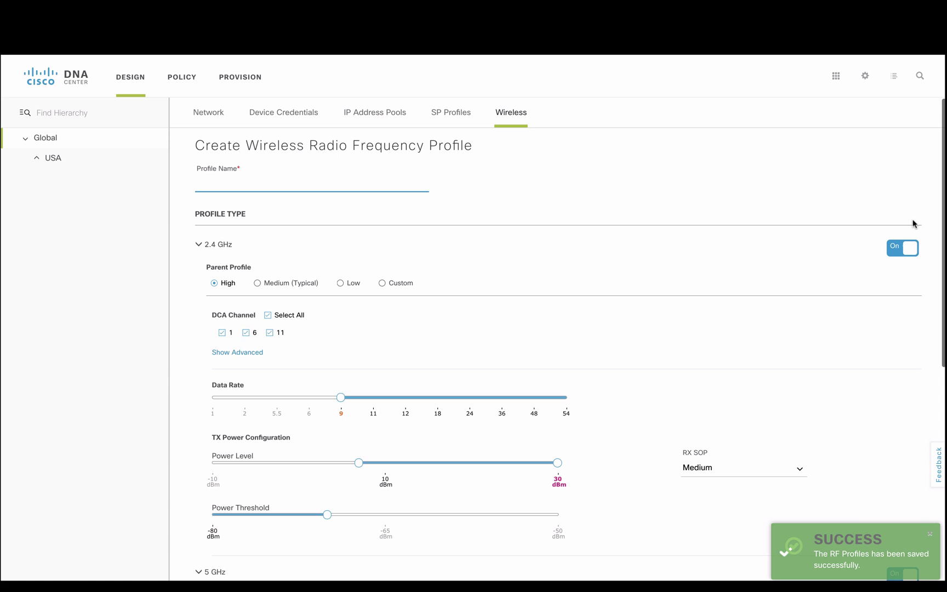
{"action": "type", "text": "RF_Conferenc"}
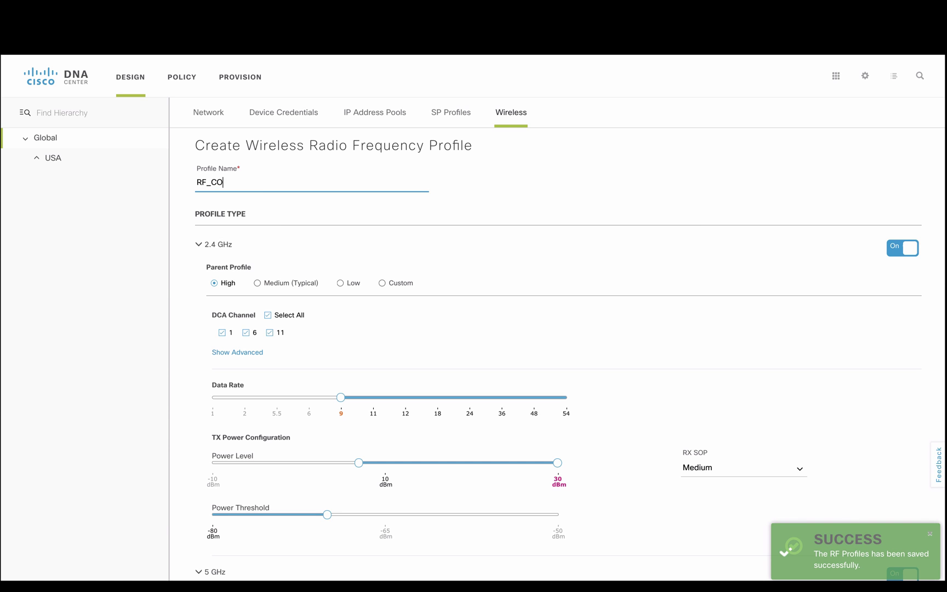
{"action": "type", "text": "eRooms"}
{"action": "left_click", "coordinate": [382, 283]}
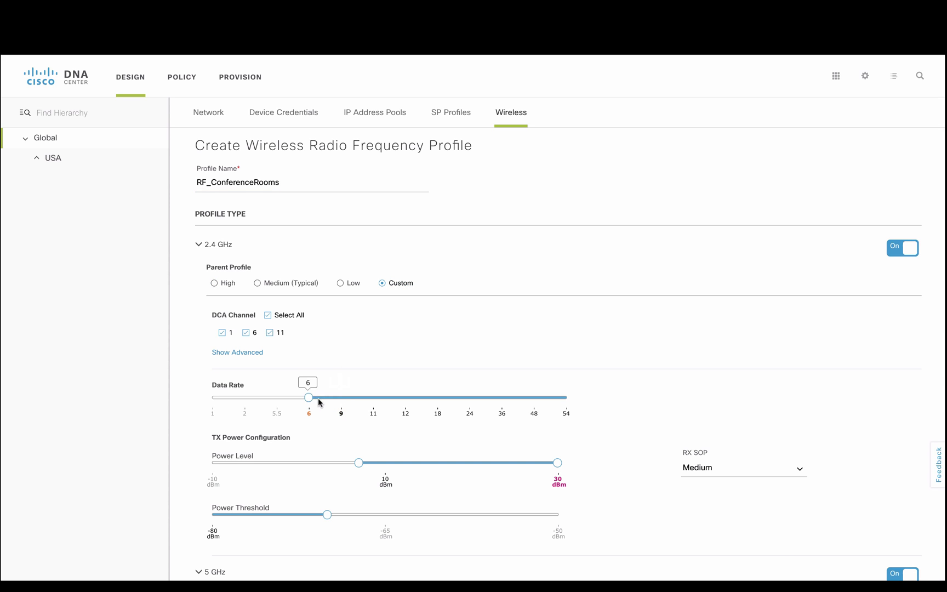
{"action": "scroll", "coordinate": [342, 446], "scroll_direction": "down", "scroll_amount": 3}
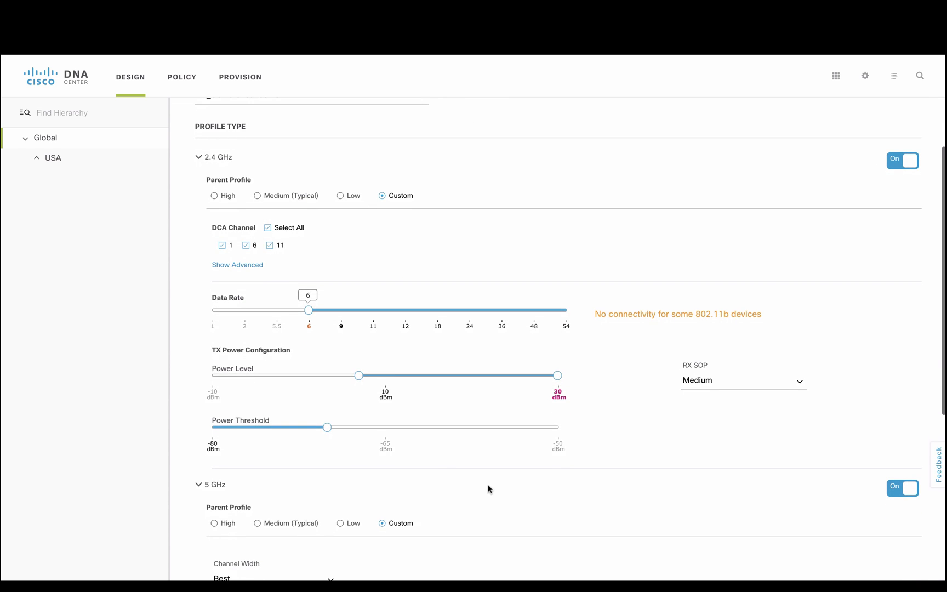
{"action": "scroll", "coordinate": [490, 489], "scroll_direction": "down", "scroll_amount": 2}
{"action": "left_click", "coordinate": [745, 304]}
{"action": "left_click", "coordinate": [697, 328]}
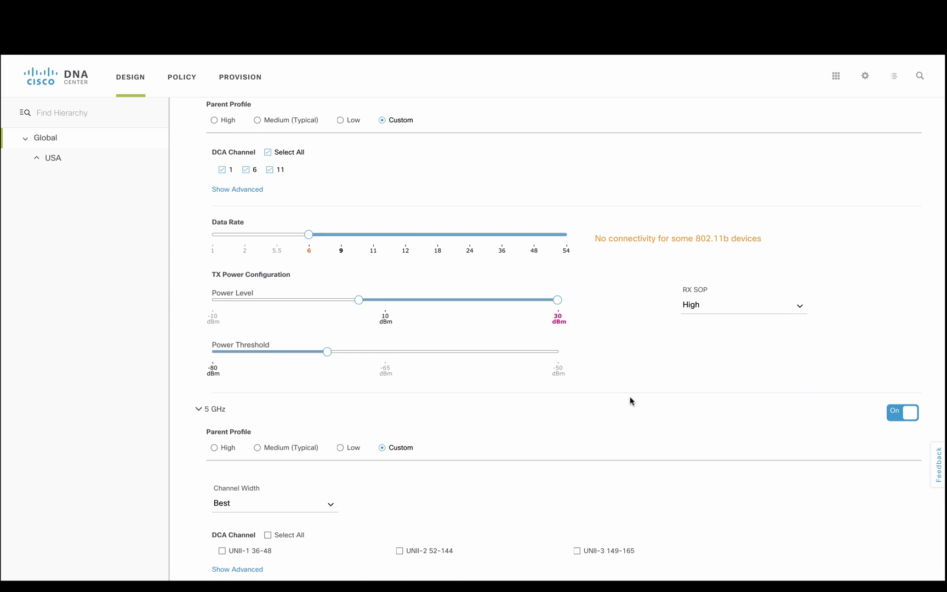
Enable 5 GHz bands UNII-1 and UNII-2 excluding channel 144, and save the profile.
{"action": "scroll", "coordinate": [544, 438], "scroll_direction": "down", "scroll_amount": 6}
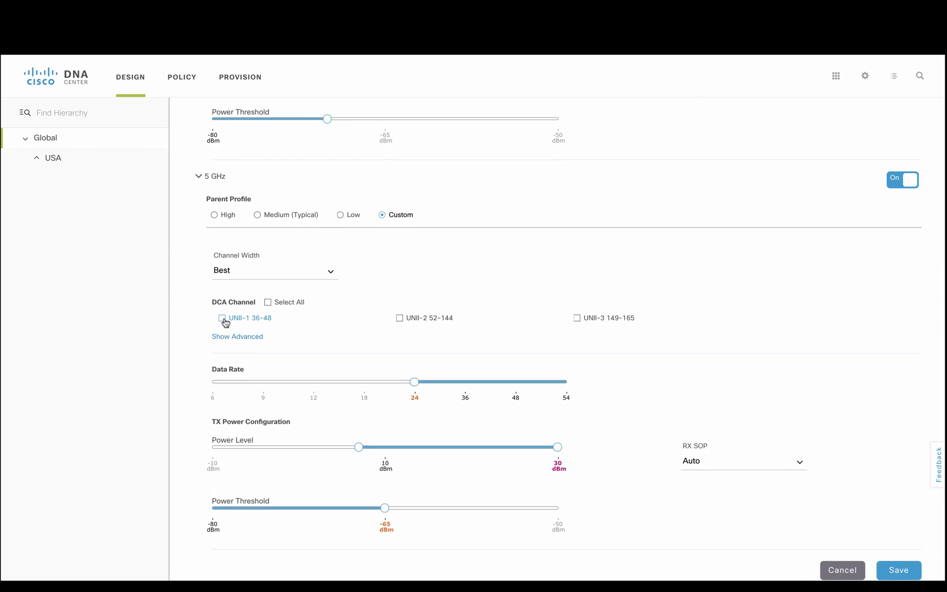
{"action": "left_click", "coordinate": [223, 319]}
{"action": "left_click", "coordinate": [399, 318]}
{"action": "left_click", "coordinate": [251, 336]}
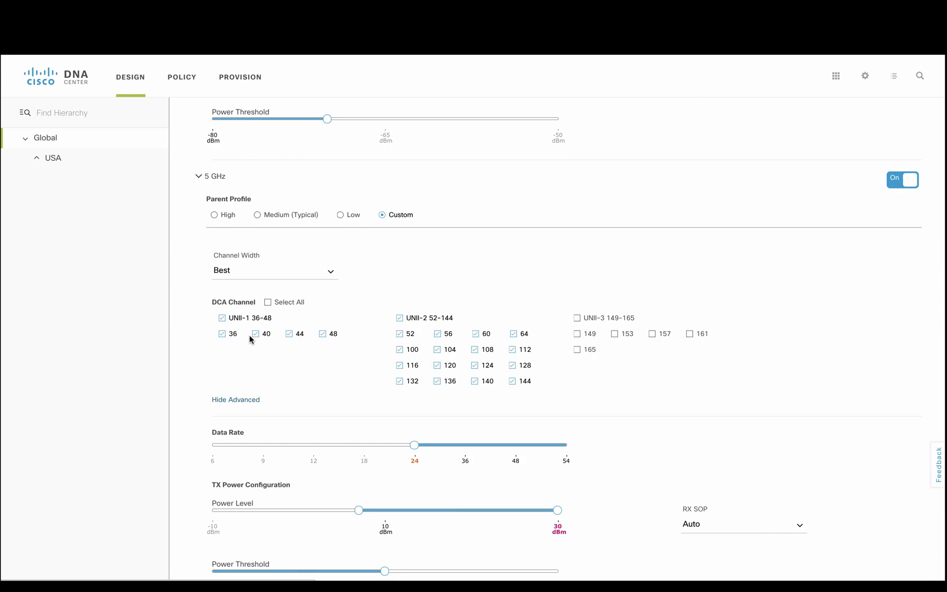
{"action": "left_click", "coordinate": [513, 382]}
{"action": "scroll", "coordinate": [585, 448], "scroll_direction": "down", "scroll_amount": 2}
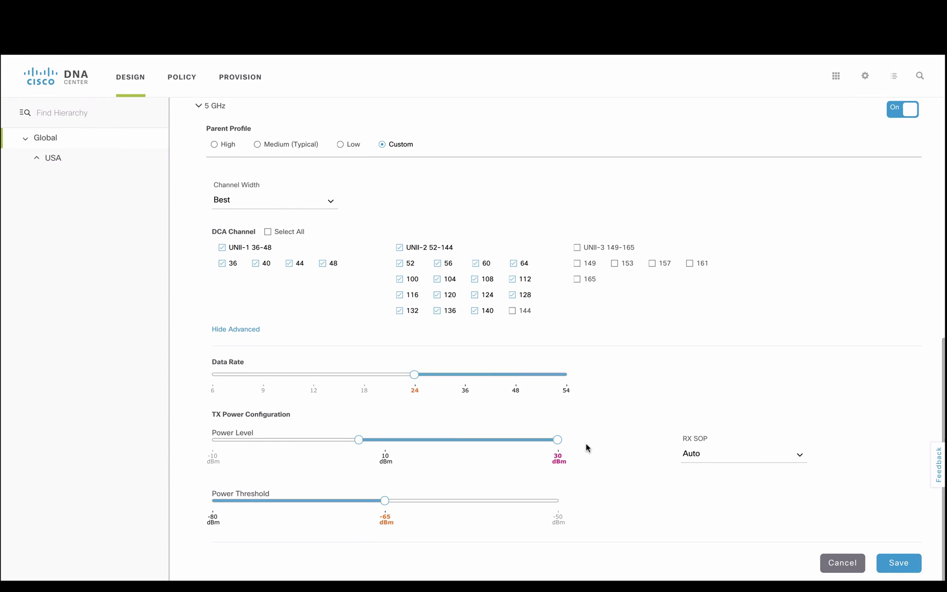
{"action": "left_click", "coordinate": [903, 569]}
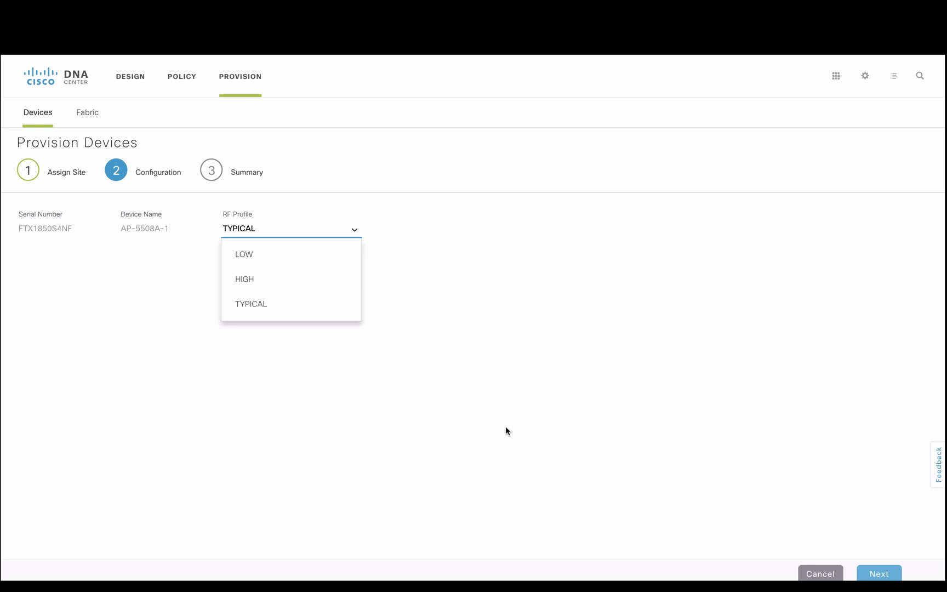
Deploy AP-5508A-1 to SJC14-F1 with the TYPICAL RF profile immediately.
{"action": "left_click", "coordinate": [871, 575]}
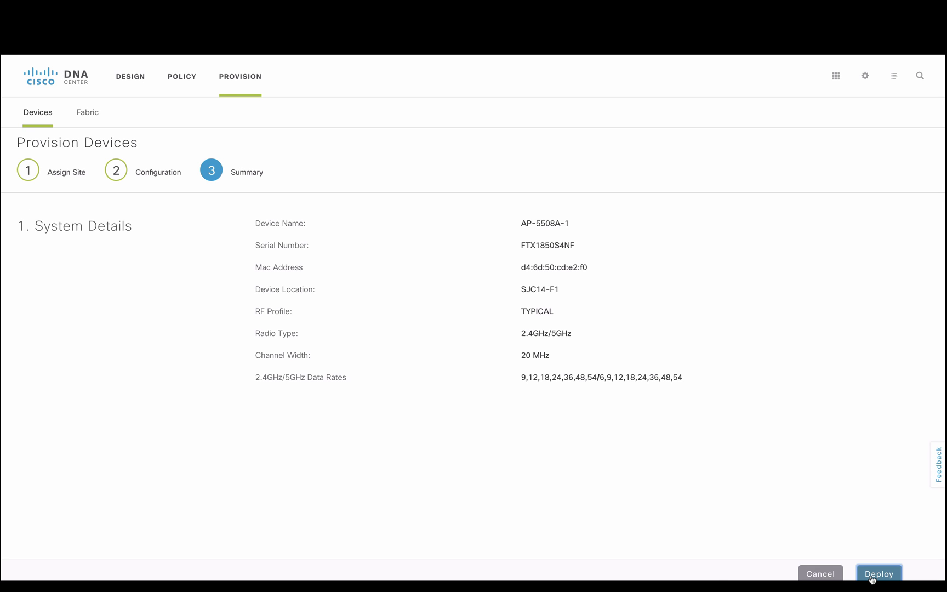
{"action": "left_click", "coordinate": [876, 574]}
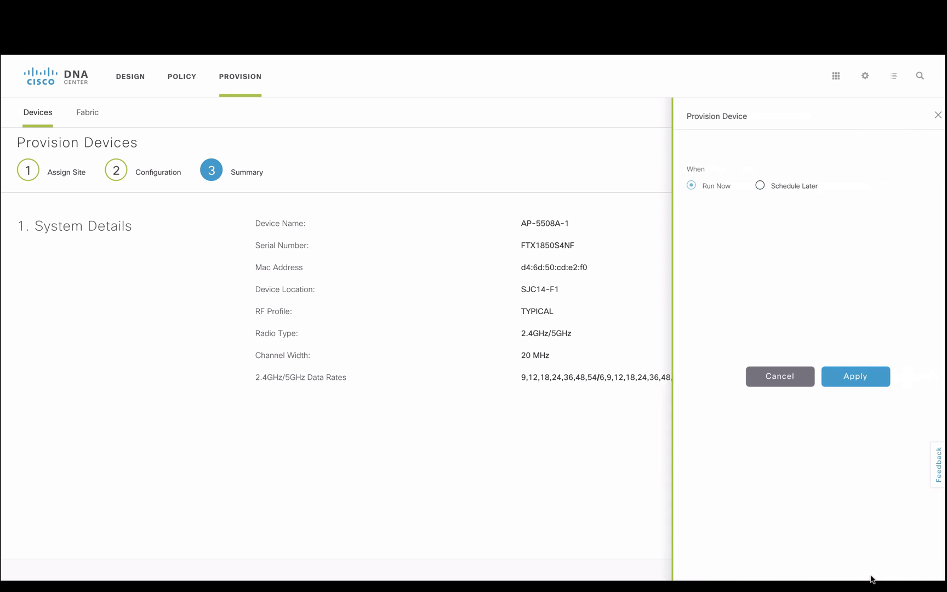
{"action": "left_click", "coordinate": [860, 385]}
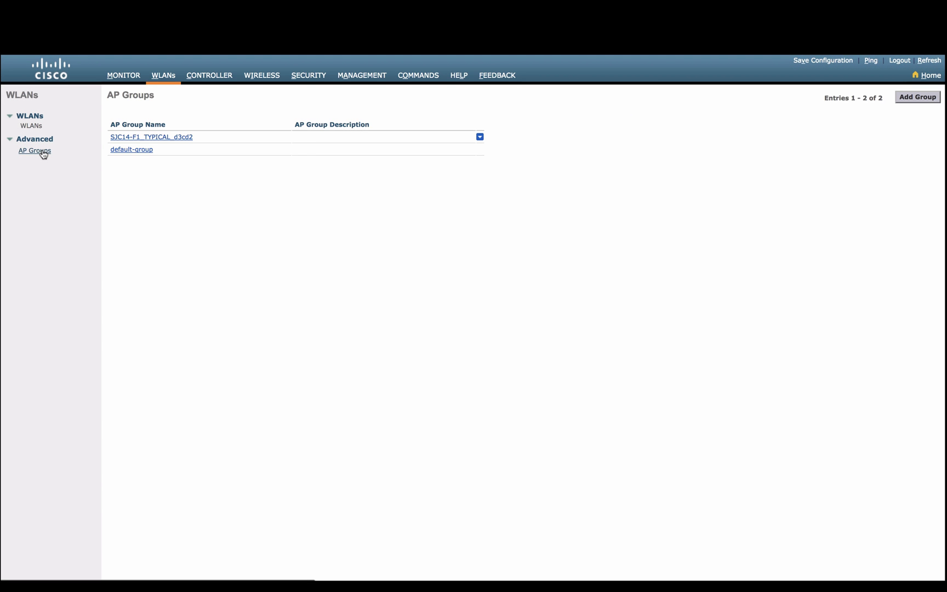
Confirm AP group SJC14-F1_TYPICAL_d3cd2 holds AP-5508A-1 and CorpSSID, then check that the client monitor shows no clients.
{"action": "left_click", "coordinate": [158, 137]}
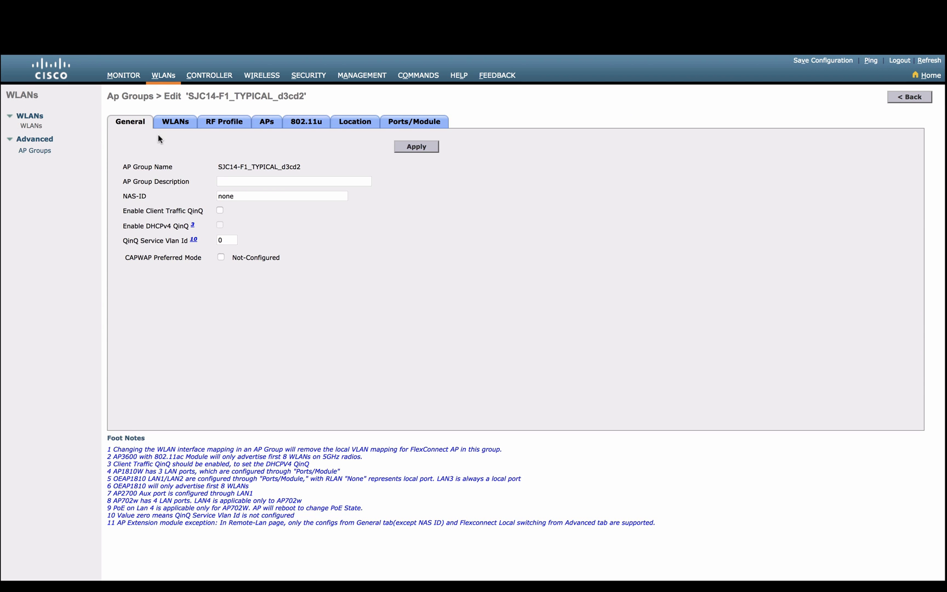
{"action": "left_click", "coordinate": [265, 126]}
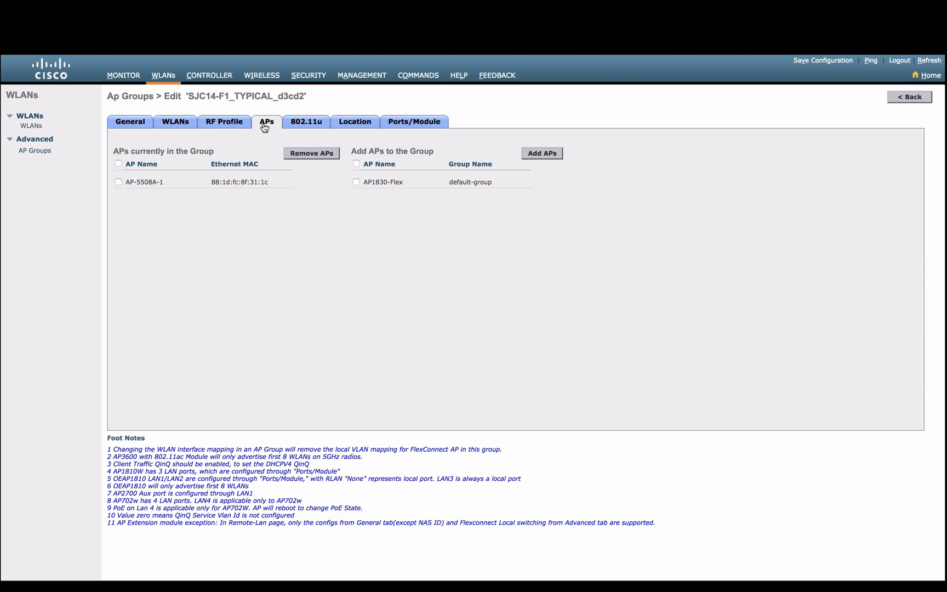
{"action": "left_click", "coordinate": [172, 124]}
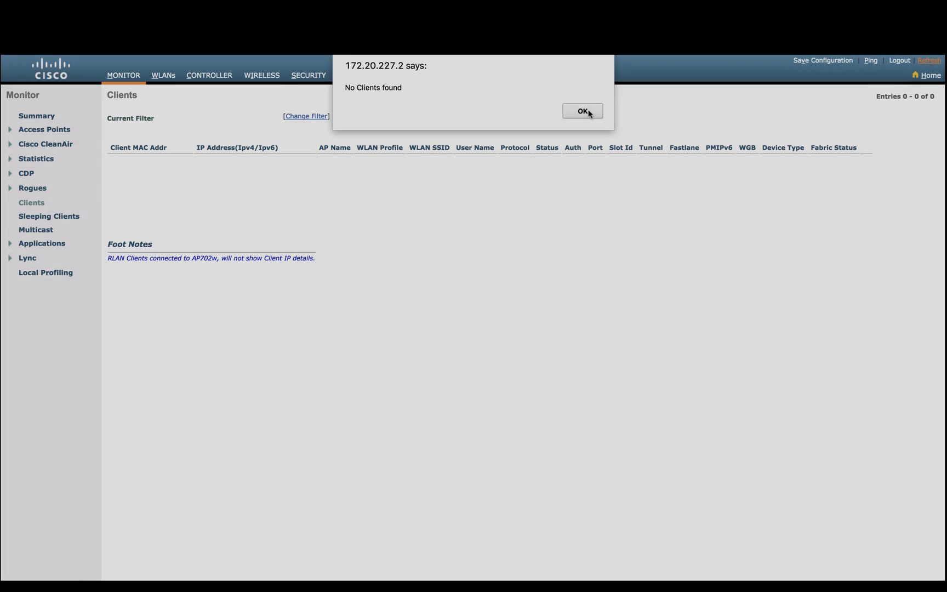
{"action": "left_click", "coordinate": [583, 112]}
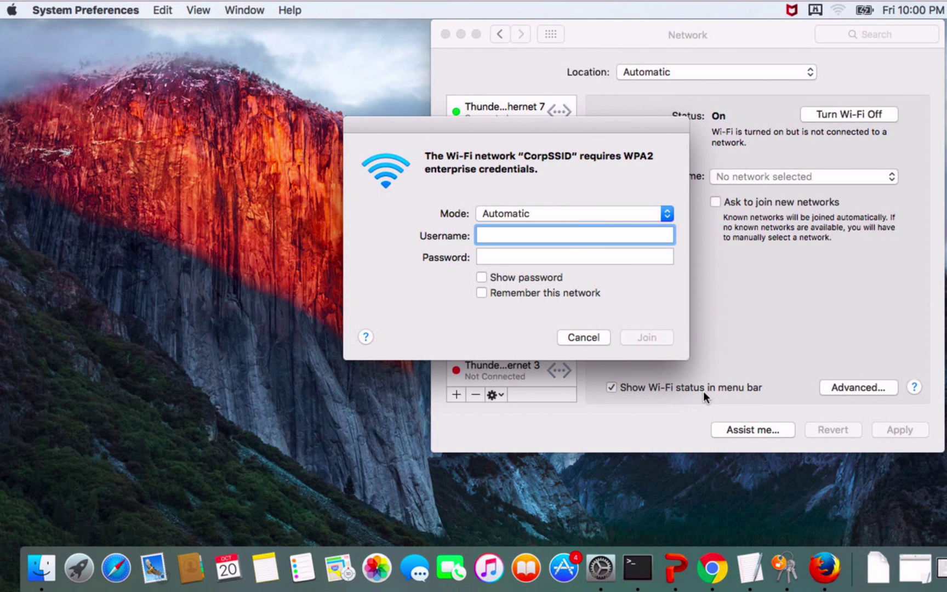
Join CorpSSID by entering the WPA2 enterprise username and account password.
{"action": "type", "text": "employee"}
{"action": "key", "text": "Tab"}
{"action": "type", "text": "password"}
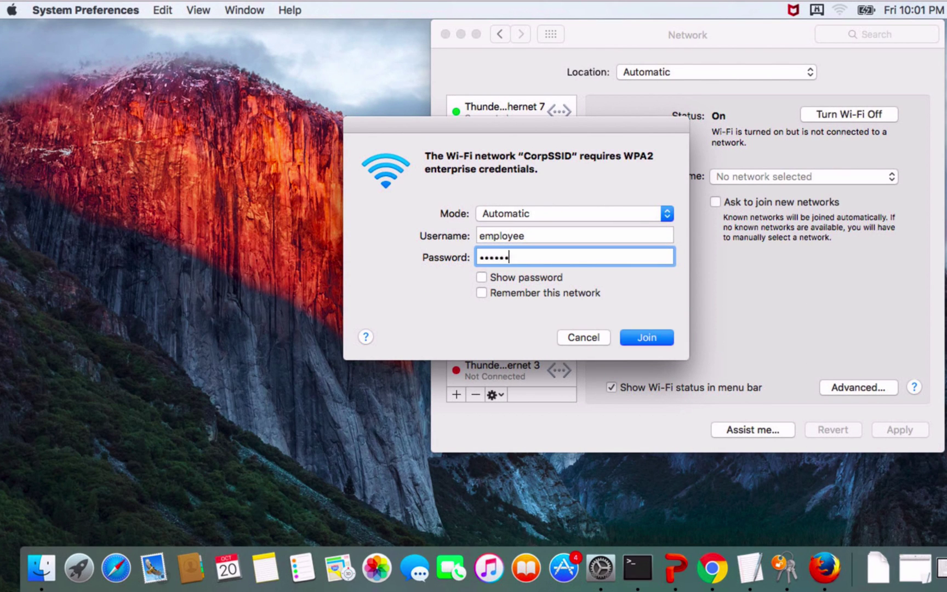
{"action": "left_click", "coordinate": [650, 338]}
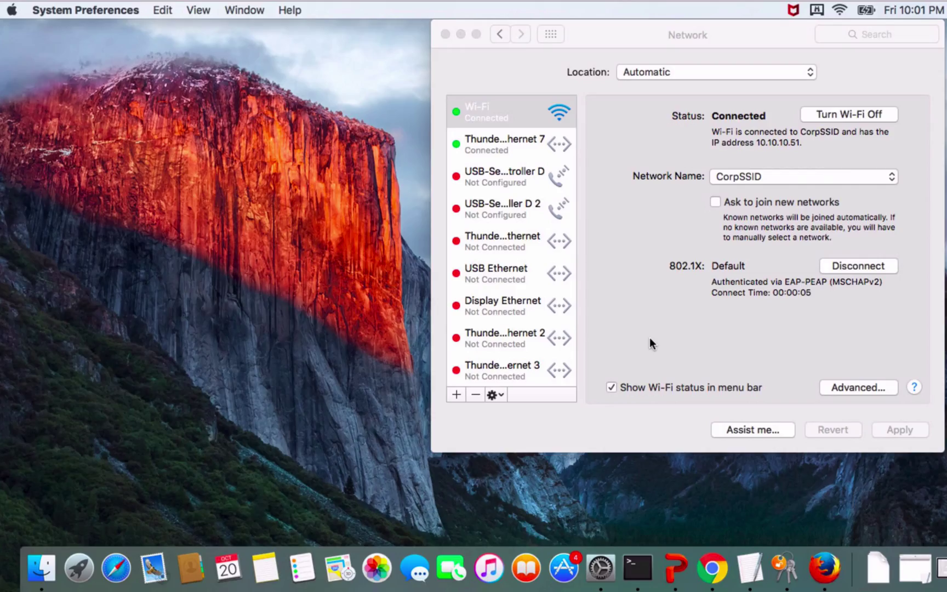